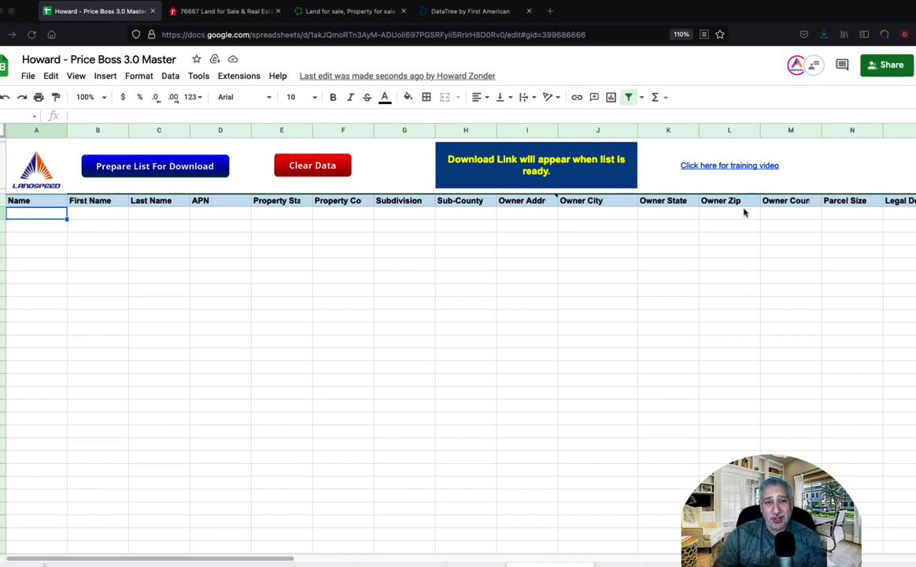
# Step: Switch to DataTree and start an export order for the selected properties using the Property Characteristics Export fields
pyautogui.click(466, 12)
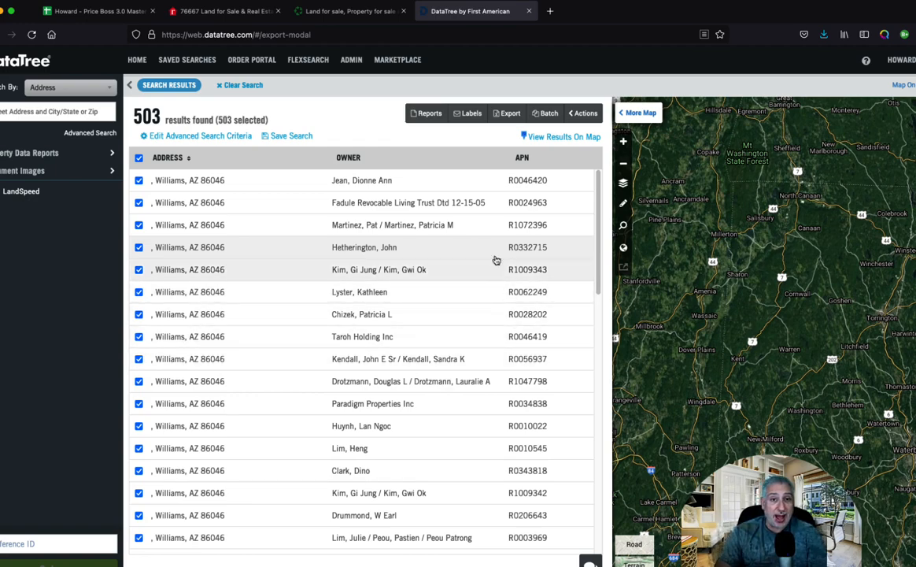
pyautogui.click(510, 114)
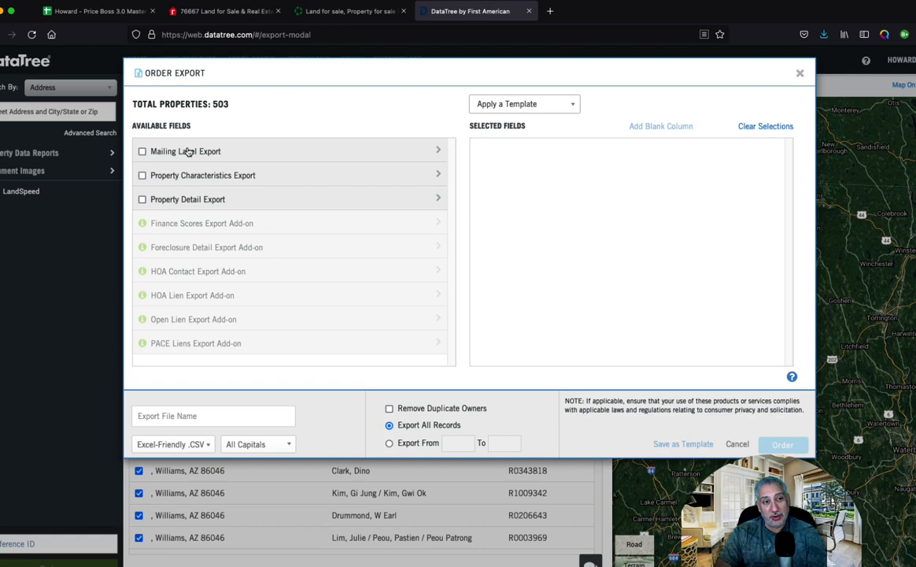
pyautogui.click(143, 175)
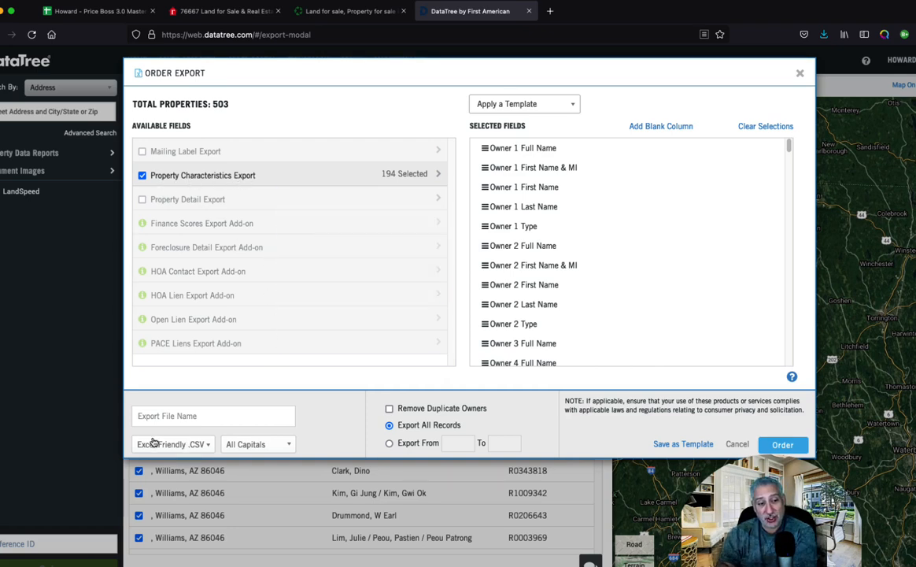
# Step: Set the export to .XLSX format with Upper / Lower case and duplicate owners removed, and close the order without placing it
pyautogui.click(179, 444)
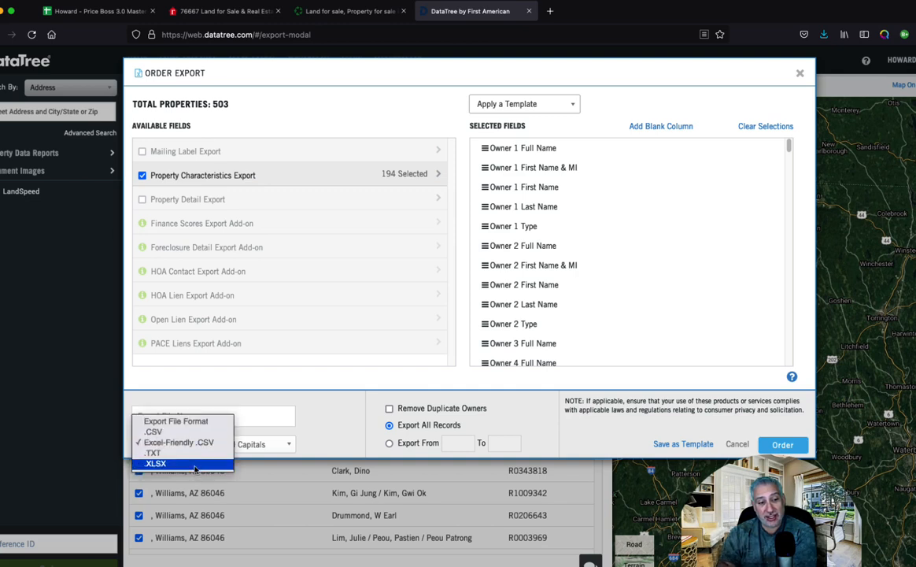
pyautogui.click(197, 463)
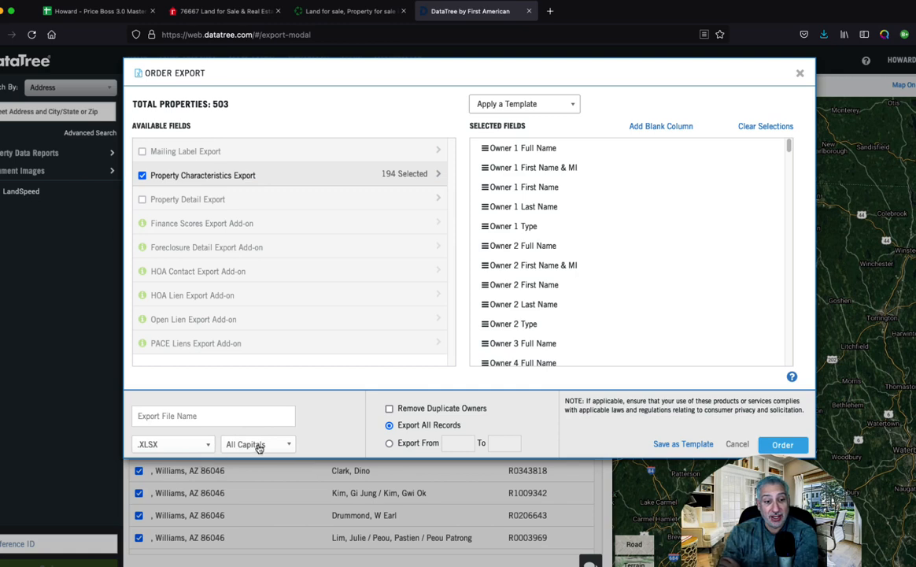
pyautogui.click(259, 444)
pyautogui.click(271, 455)
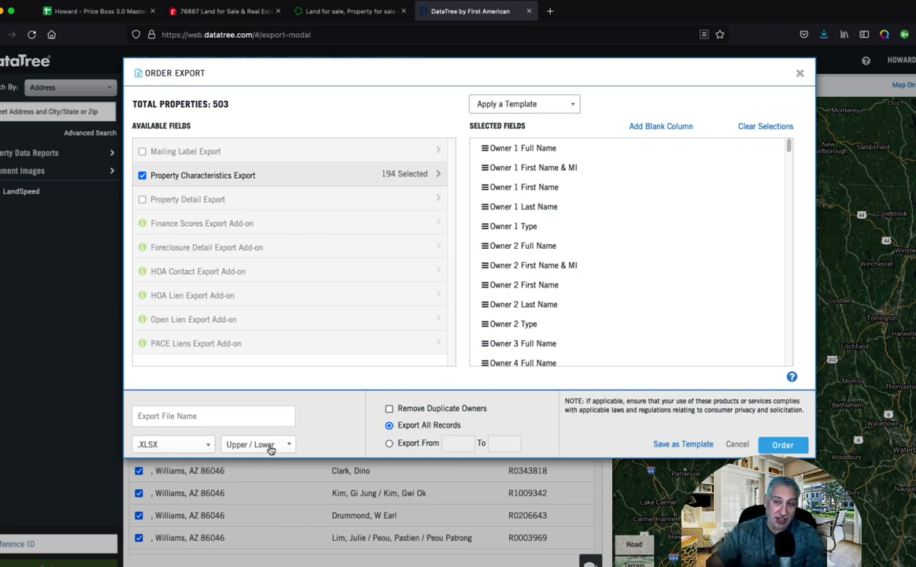
pyautogui.click(390, 409)
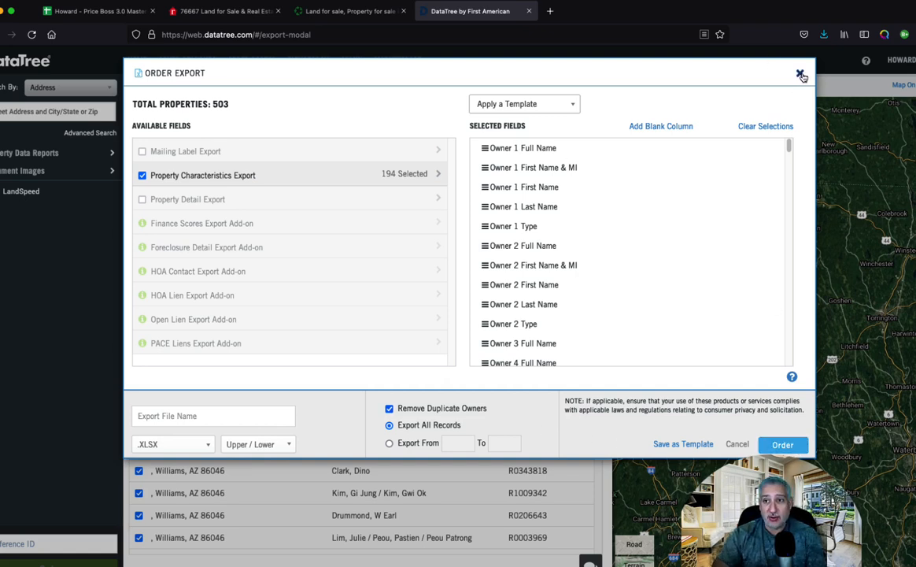
pyautogui.click(800, 74)
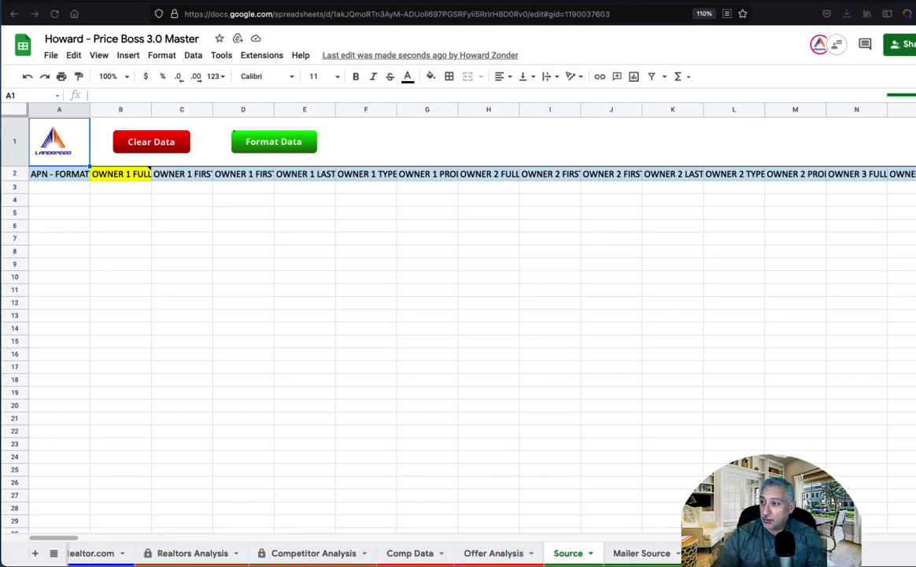
# Step: Switch to the Coconino workbook in Excel and copy its entire data range, including the header row
pyautogui.moveTo(915, 96); pyautogui.dragTo(727, 64)
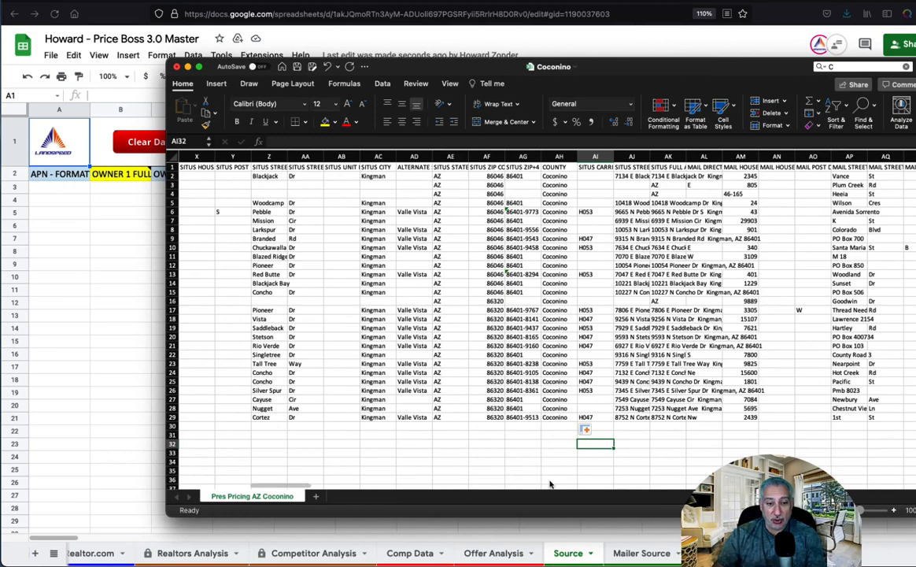
pyautogui.hscroll(-15, 236, 473)
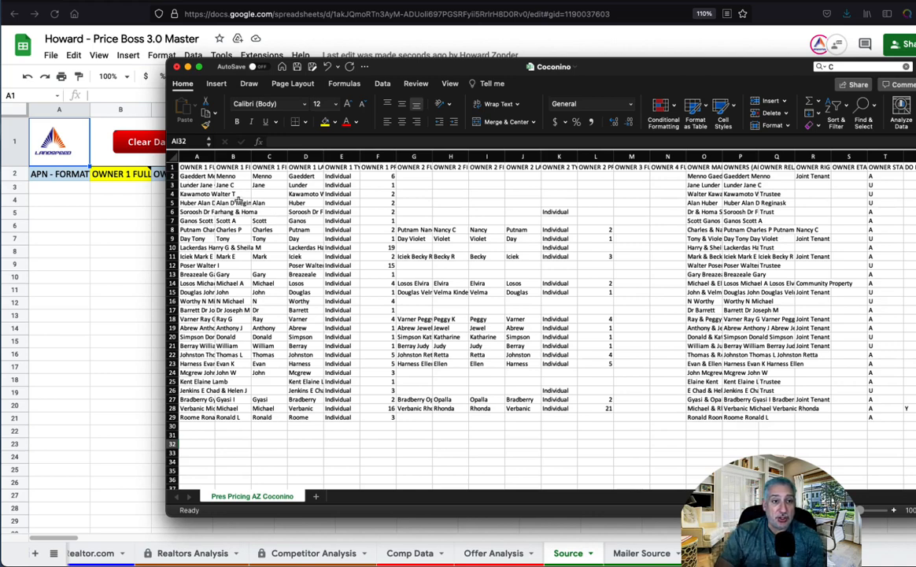
pyautogui.click(197, 167)
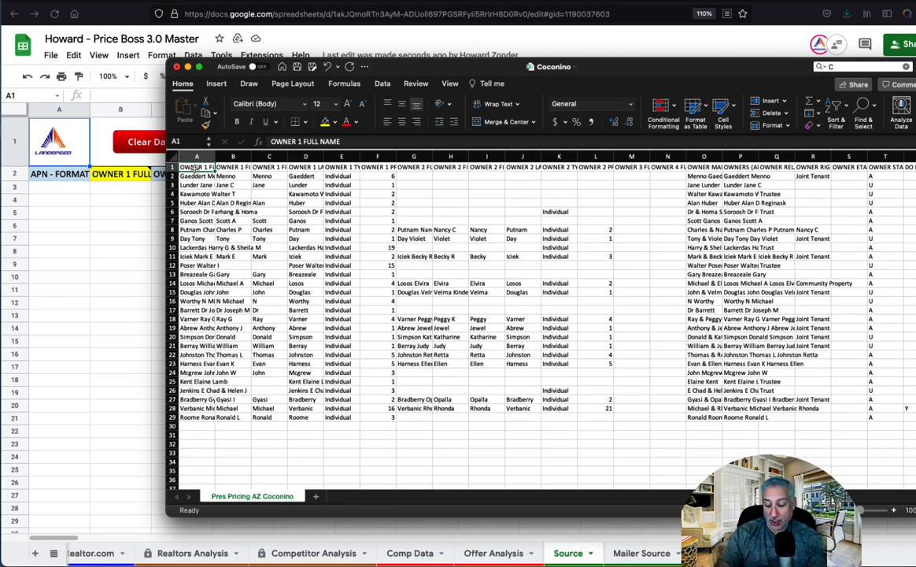
pyautogui.hscroll(20, 193, 167)
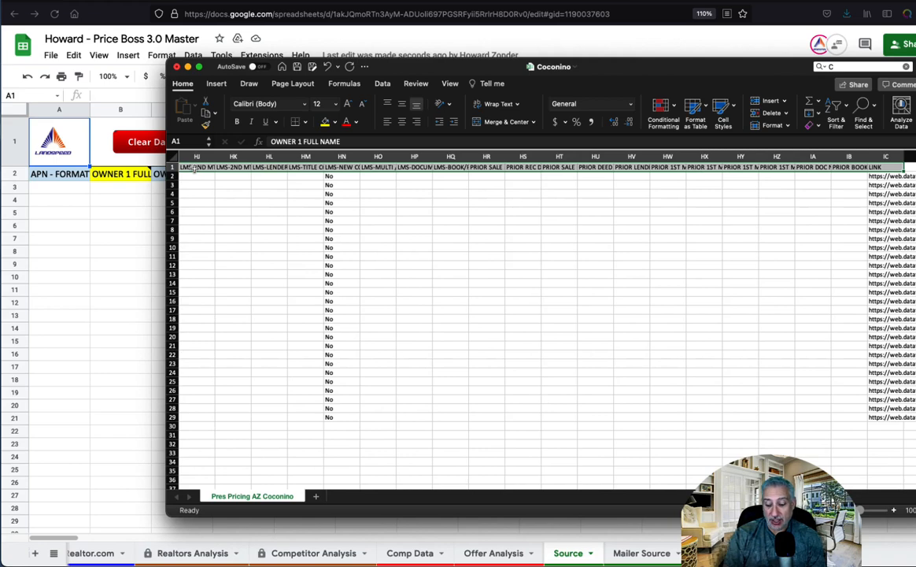
pyautogui.press('super+a')
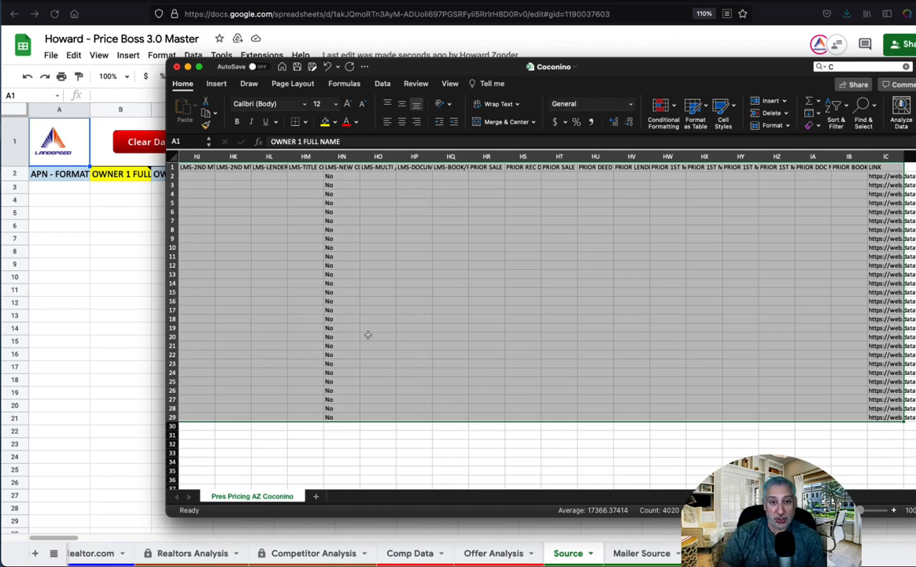
pyautogui.rightClick(426, 238)
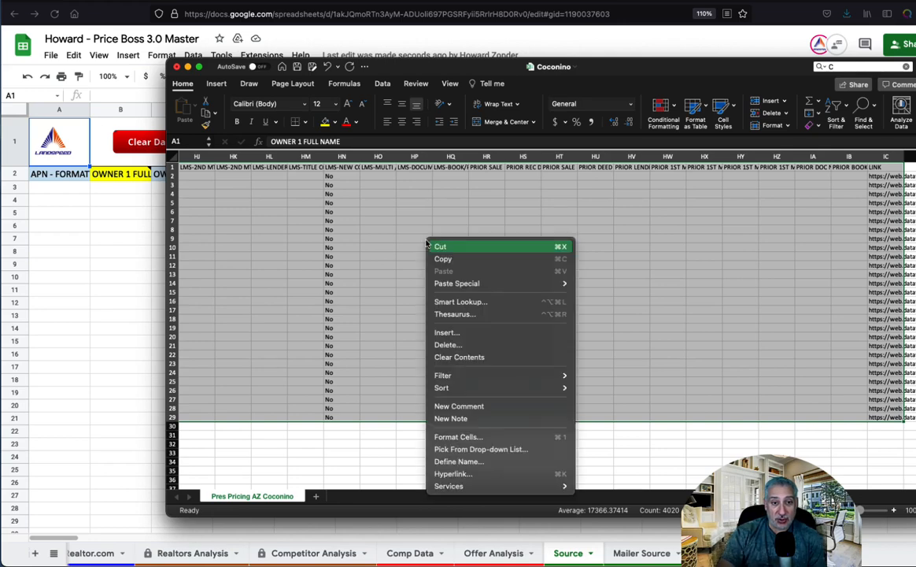
pyautogui.click(445, 261)
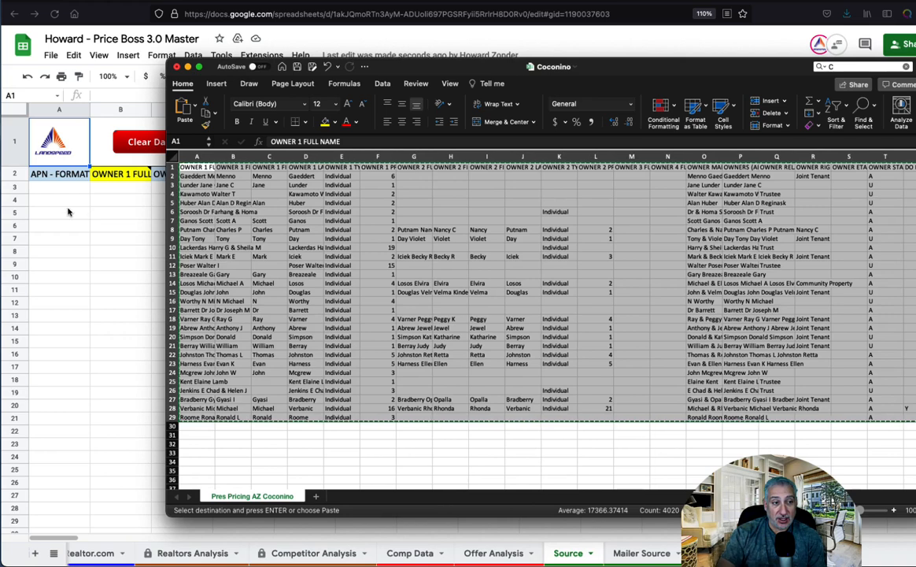
# Step: Switch back to the Price Boss 3.0 Master spreadsheet and paste the copied data into the Source sheet starting at cell B2
pyautogui.click(138, 225)
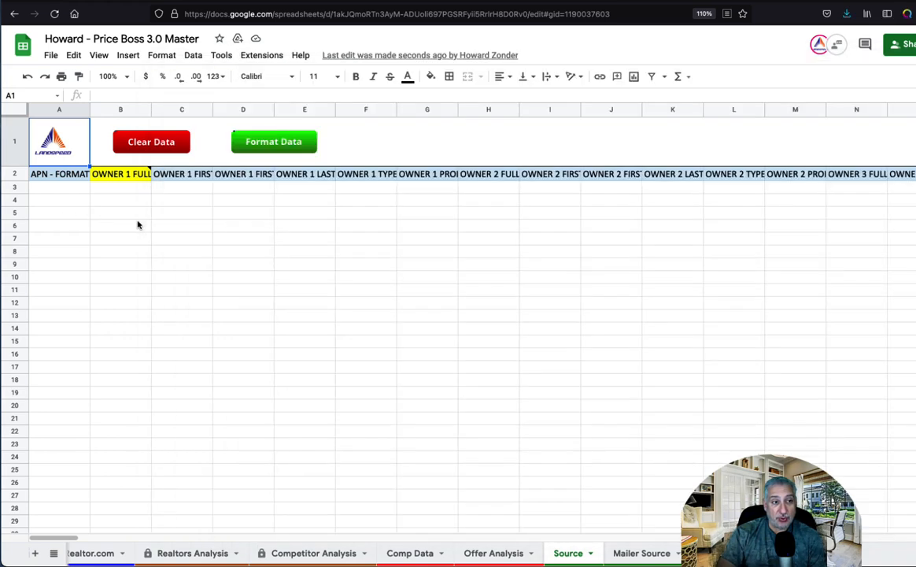
pyautogui.click(113, 176)
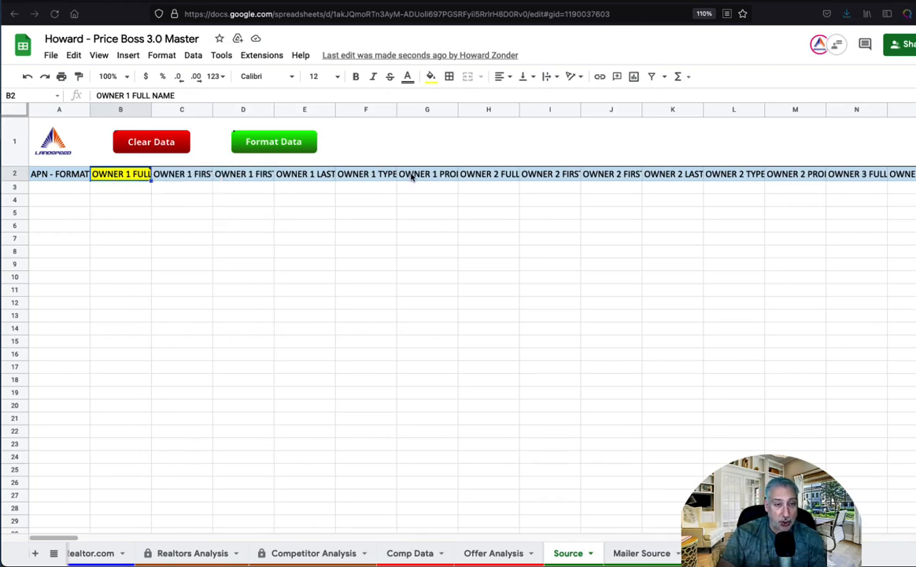
pyautogui.press('super+Tab')
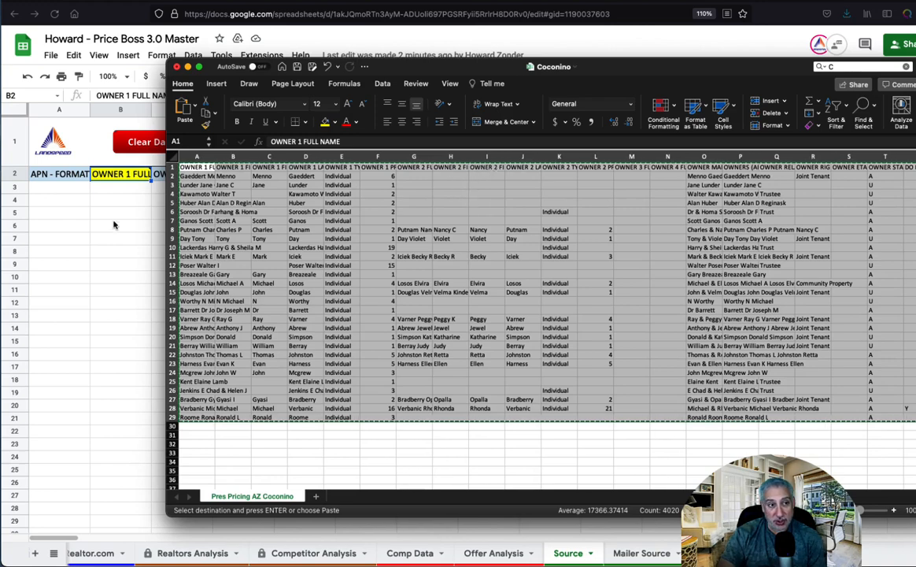
pyautogui.press('super+Tab')
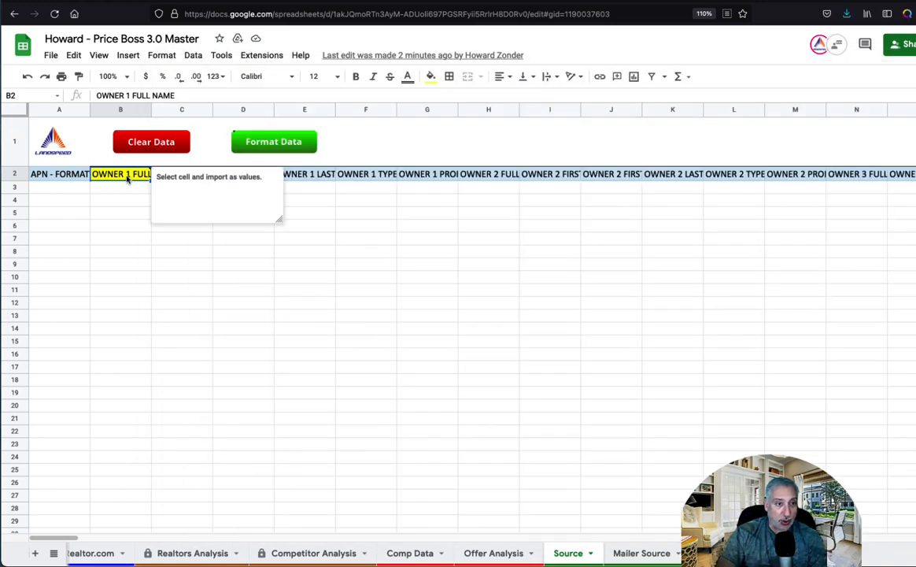
pyautogui.rightClick(127, 179)
pyautogui.click(122, 177)
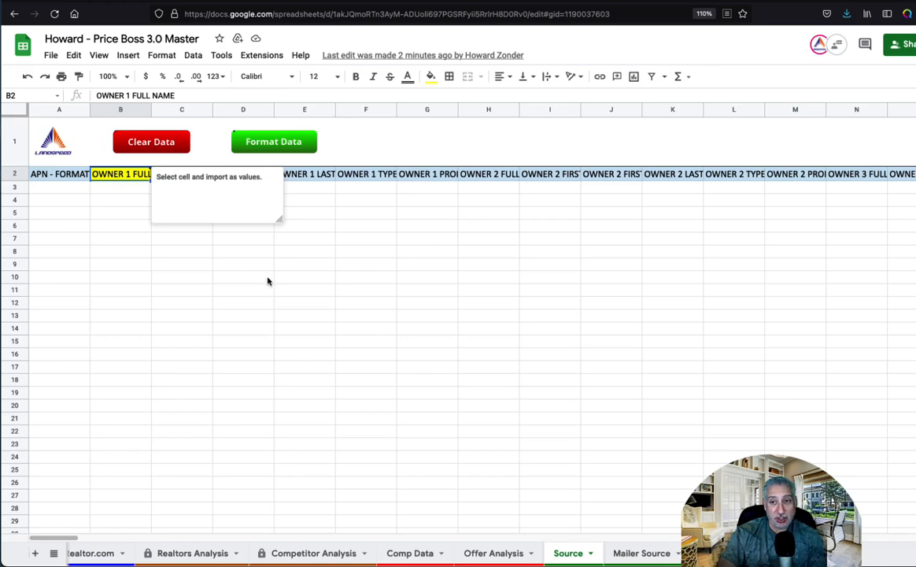
pyautogui.press('super+v')
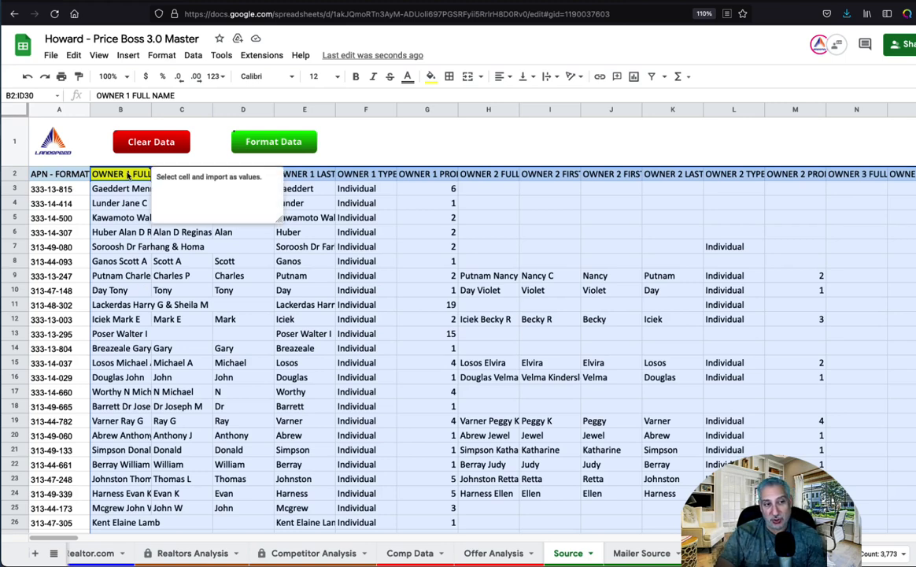
# Step: Run Format Data on the Source sheet to fill the Mailer Source sheet with the formatted list
pyautogui.click(128, 175)
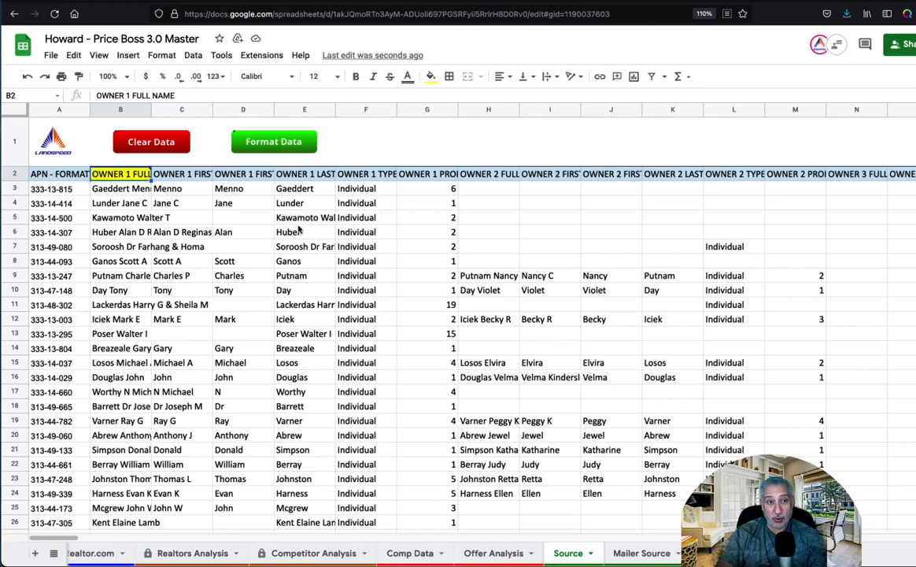
pyautogui.click(274, 144)
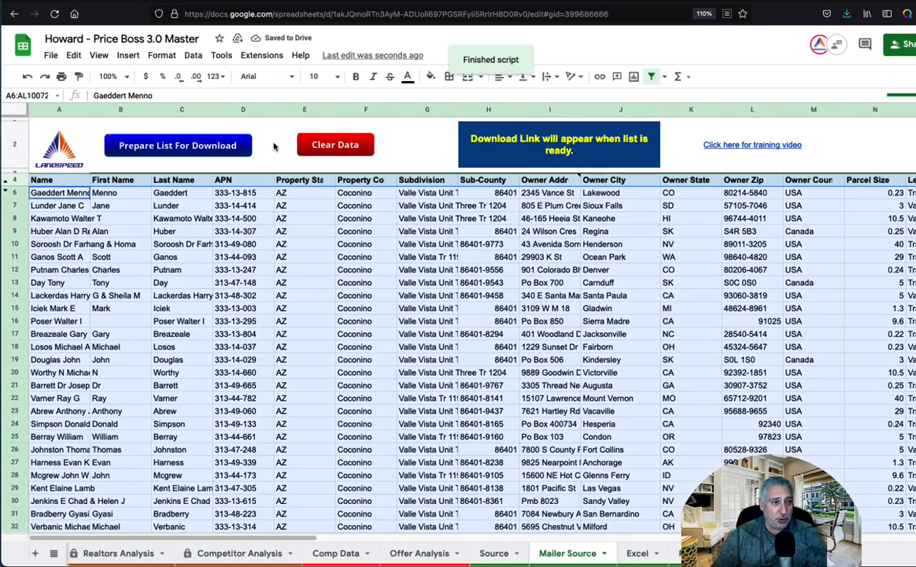
pyautogui.click(179, 260)
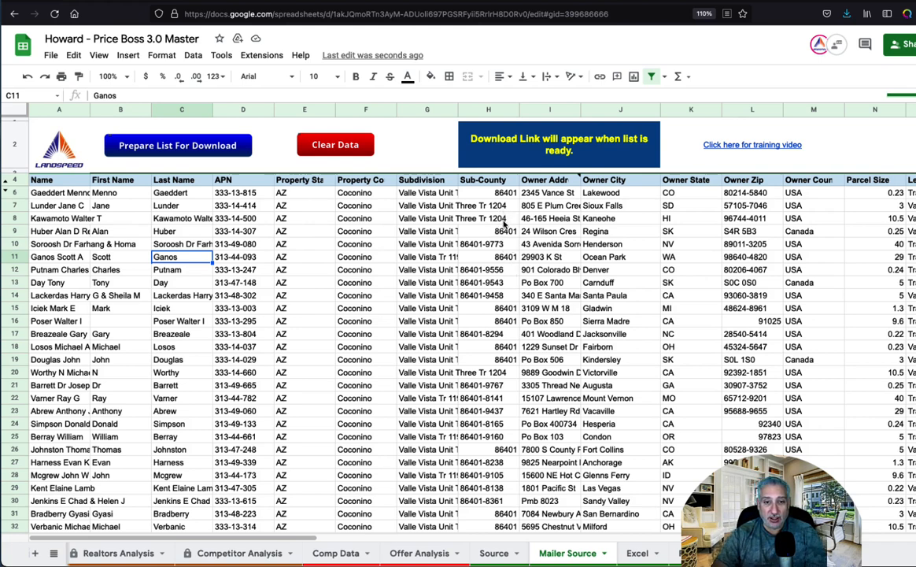
# Step: Review the formatted Mailer Source rows through the assessed values and inspect the full DT Link in cell S6
pyautogui.scroll(-3, 504, 268)
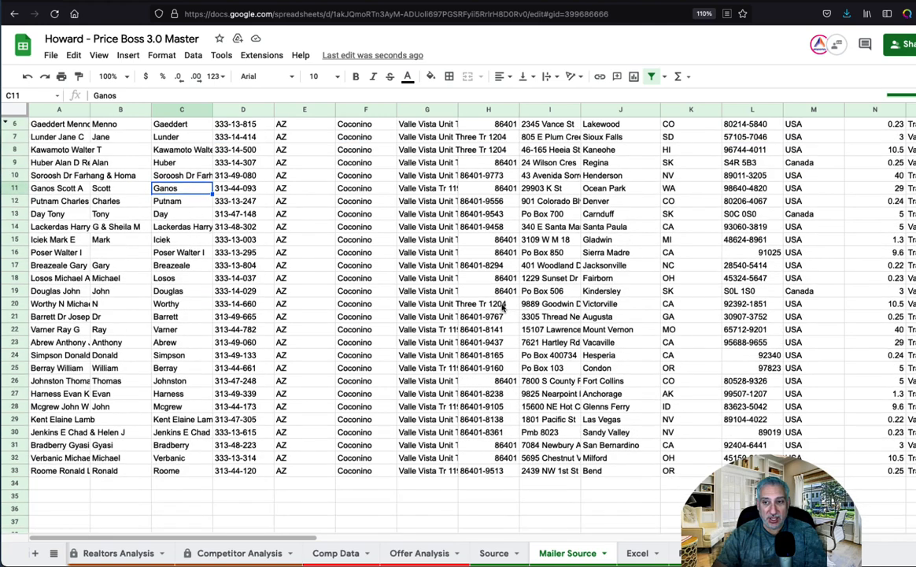
pyautogui.scroll(3, 502, 307)
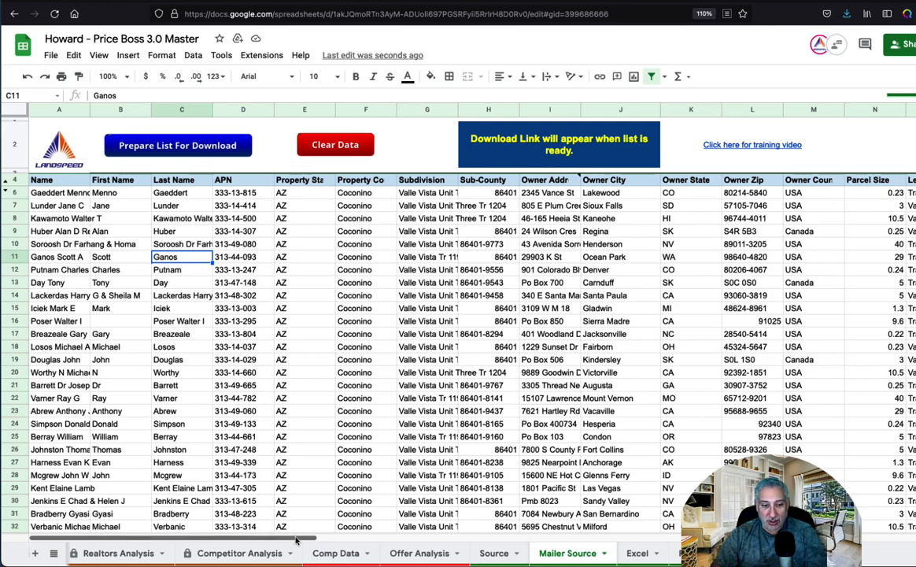
pyautogui.moveTo(293, 536); pyautogui.dragTo(586, 549)
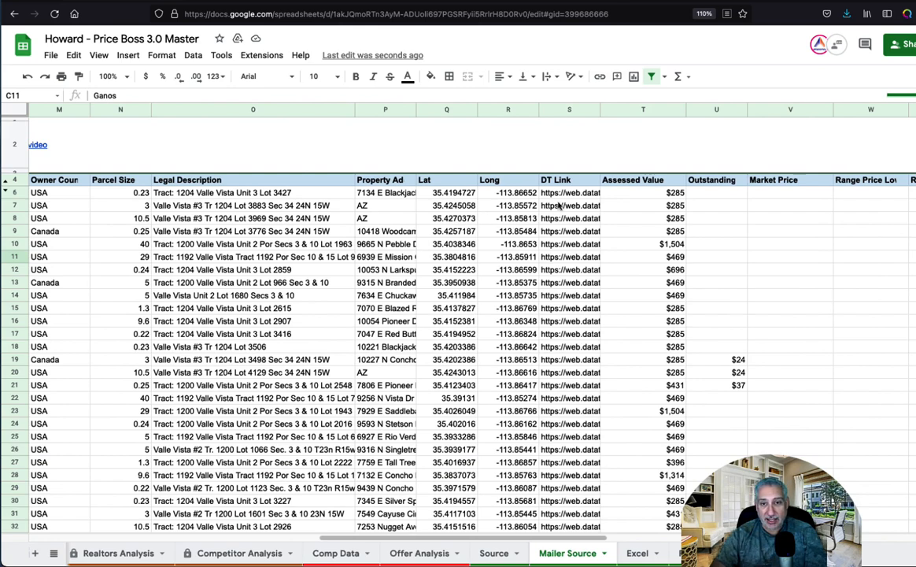
pyautogui.click(580, 194)
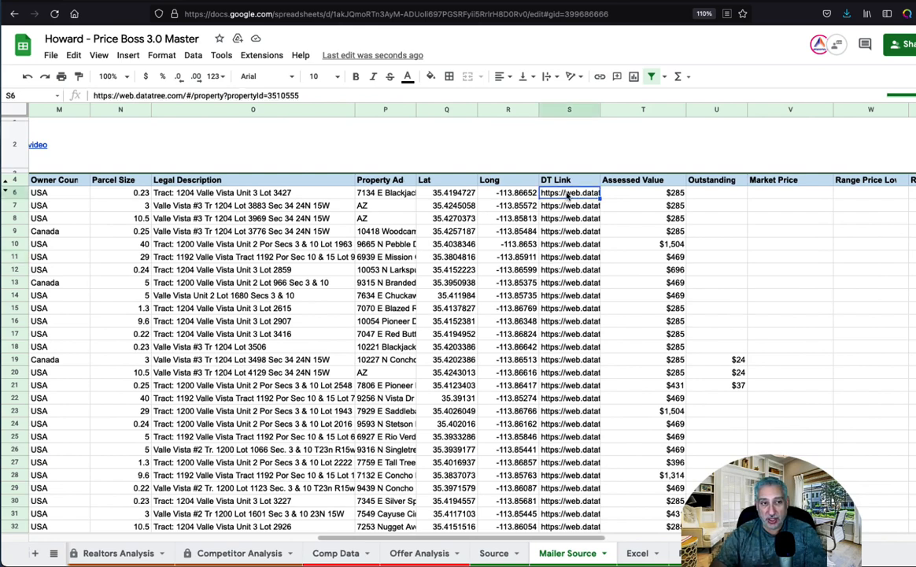
pyautogui.tripleClick(321, 96)
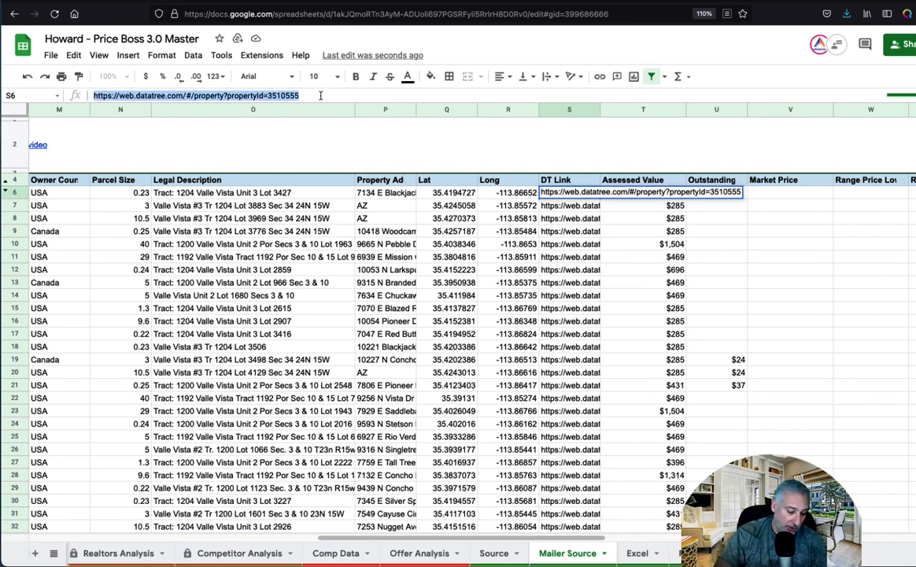
pyautogui.click(391, 95)
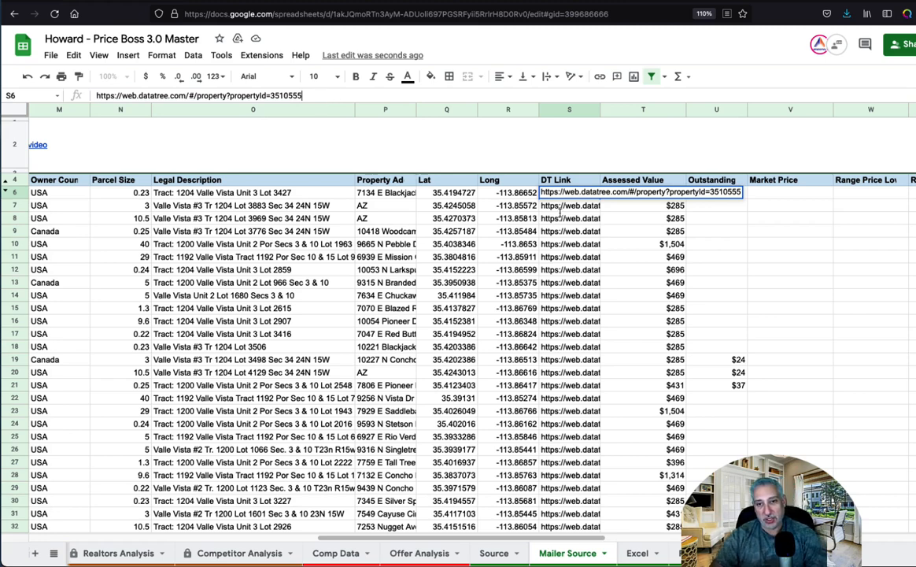
pyautogui.press('Escape')
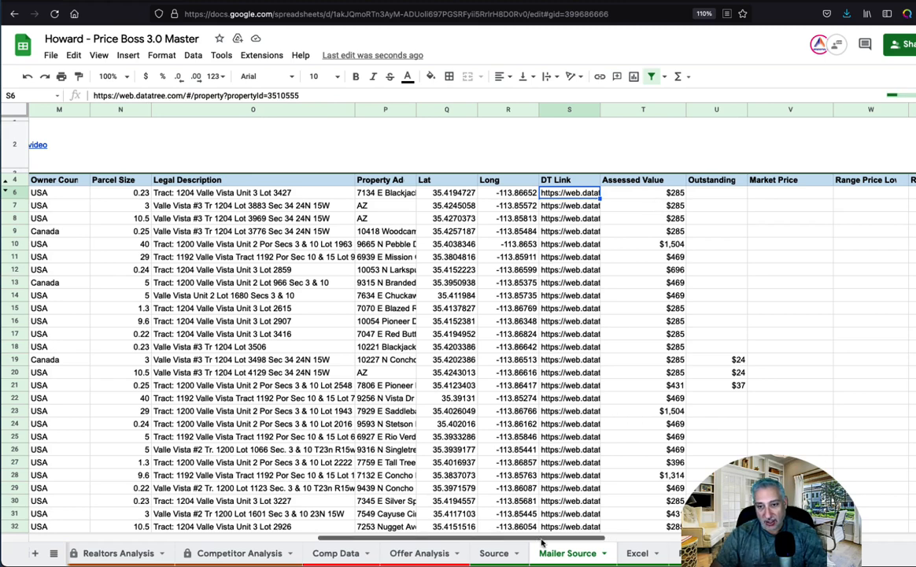
# Step: Examine the Mailer Source offer pricing, section, township, range, tax delinquency and prior sales columns, and return to the first column
pyautogui.hscroll(5, 633, 527)
pyautogui.hscroll(2, 633, 528)
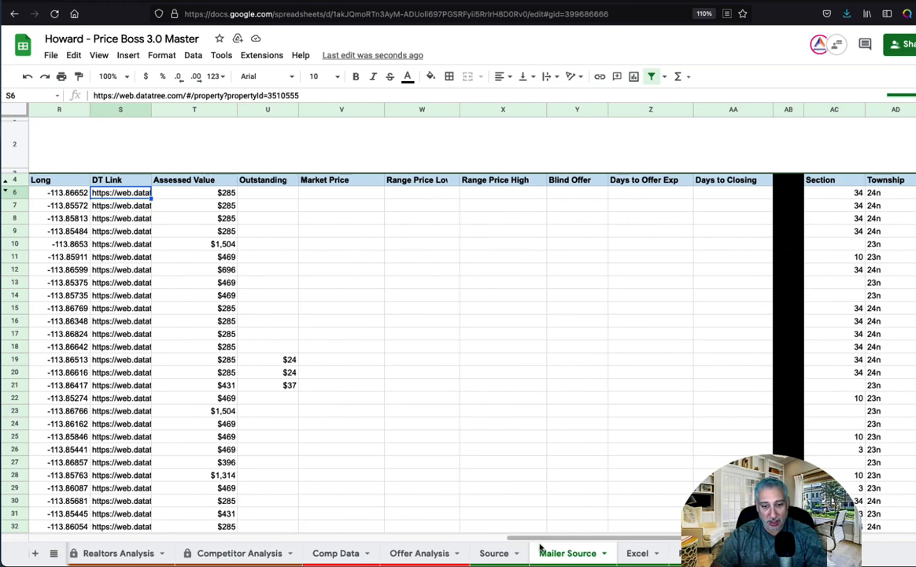
pyautogui.moveTo(541, 540); pyautogui.dragTo(693, 545)
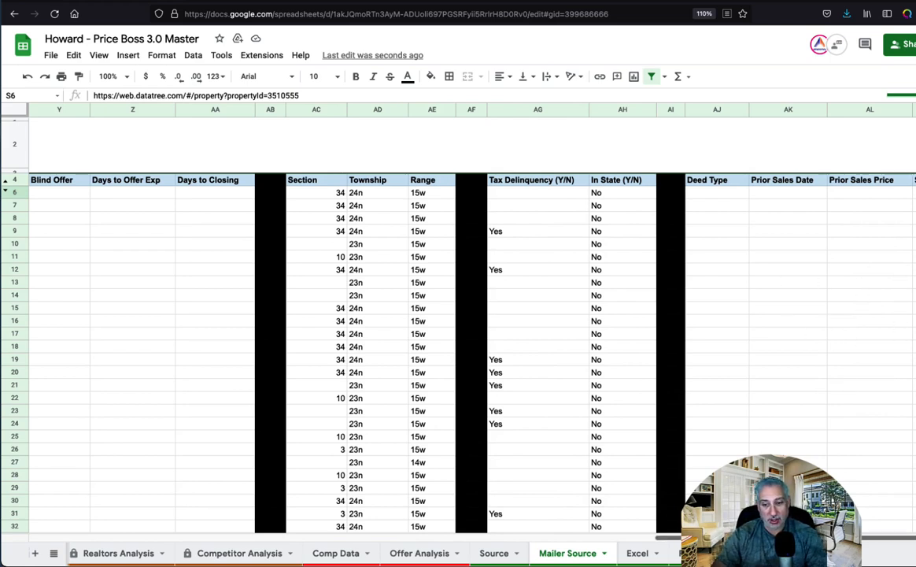
pyautogui.hscroll(-10, 211, 513)
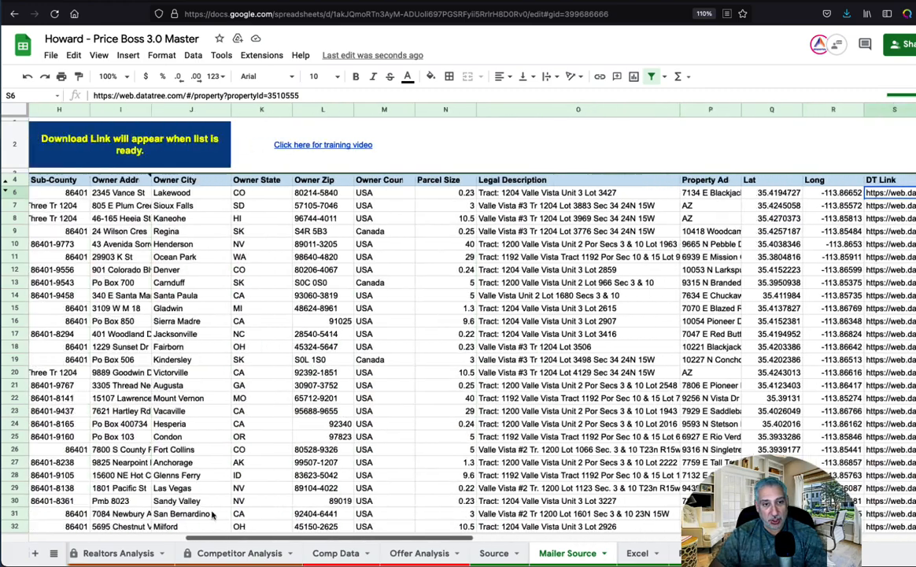
pyautogui.hscroll(-5, 211, 513)
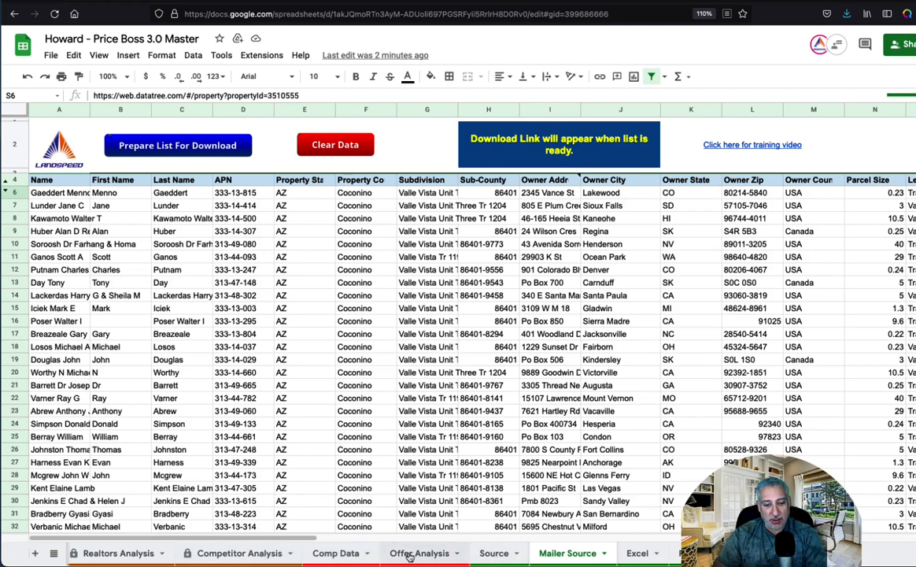
# Step: Check the Acre Splits by Sub-County Area table on the Offer Analysis sheet for sub-county areas that have offer pricing
pyautogui.click(410, 555)
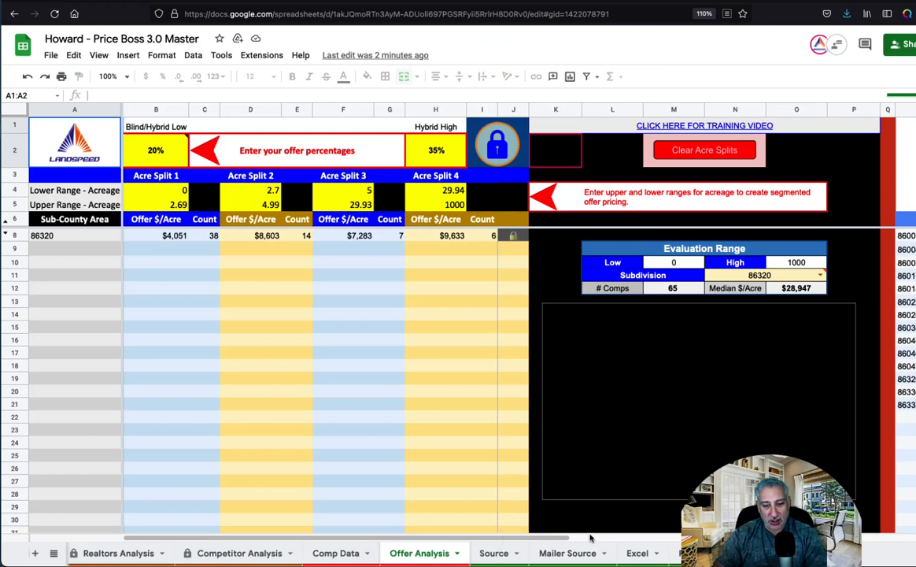
pyautogui.hscroll(4, 621, 540)
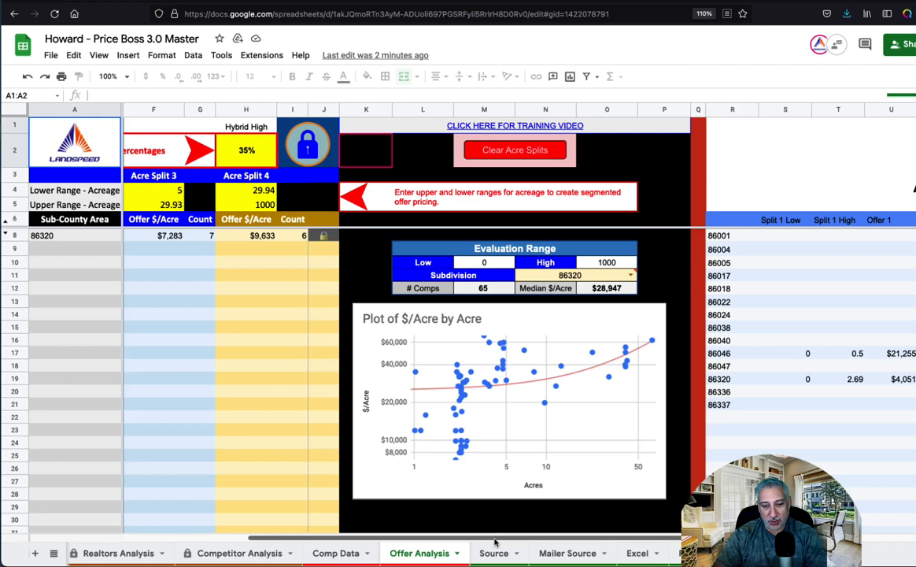
pyautogui.hscroll(5, 493, 543)
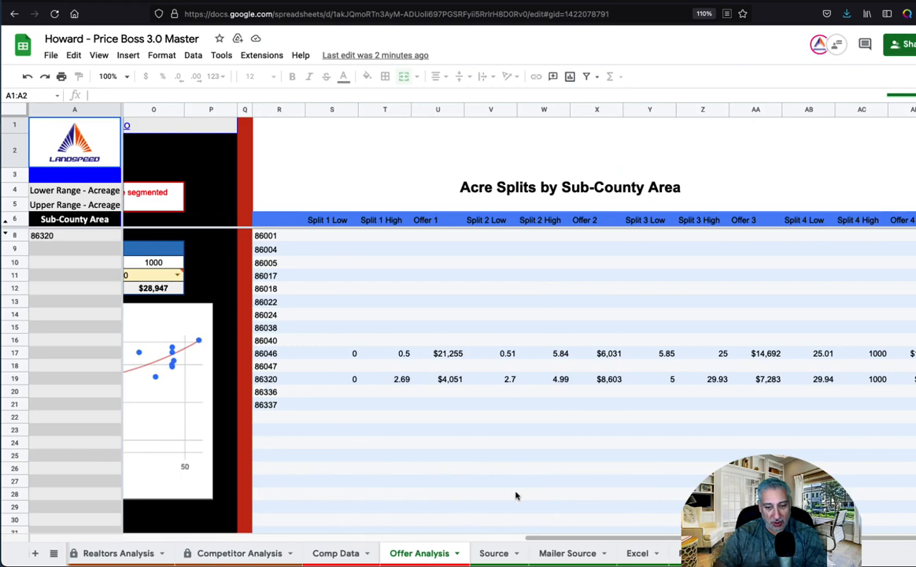
# Step: On the Mailer Source sheet, set the Sub-County value to 86046 in H6 and fill it down through H19
pyautogui.click(568, 553)
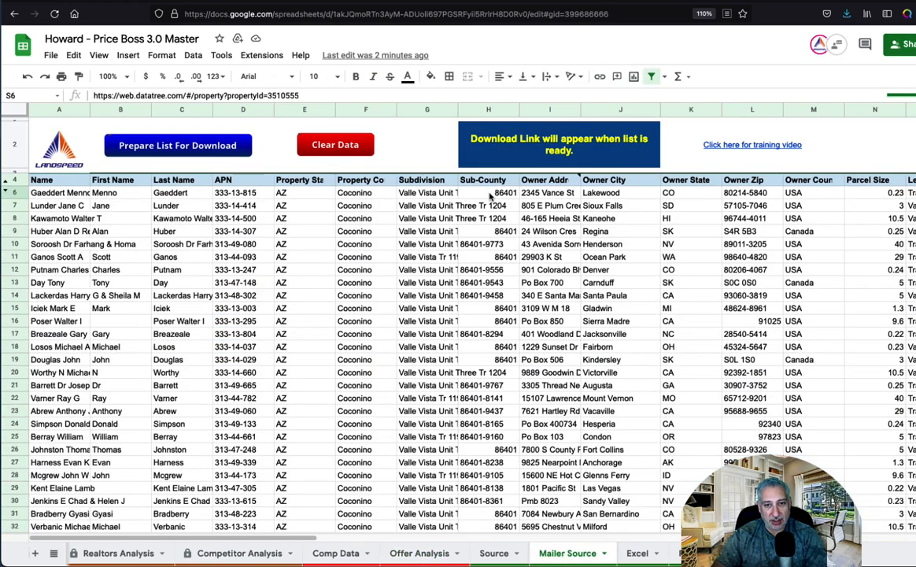
pyautogui.click(489, 194)
pyautogui.write('8')
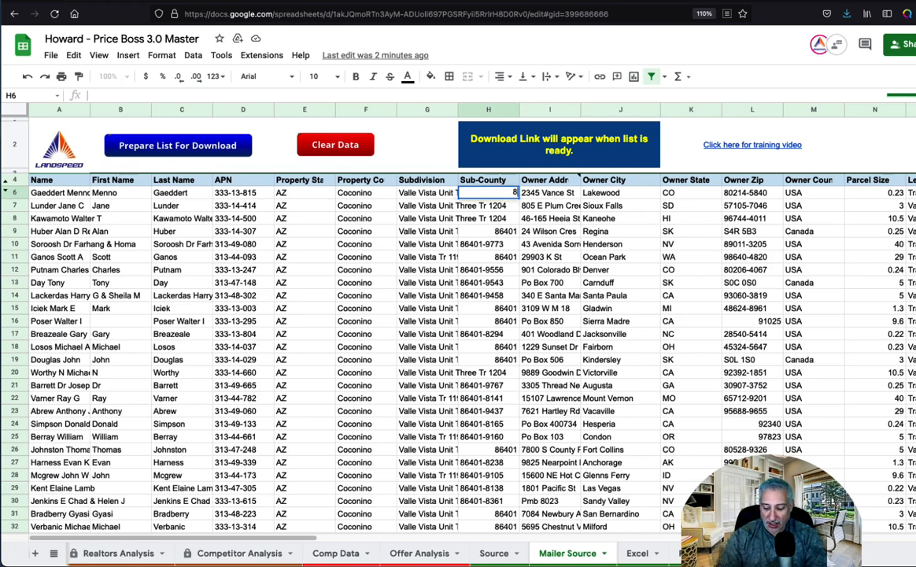
pyautogui.write('6046')
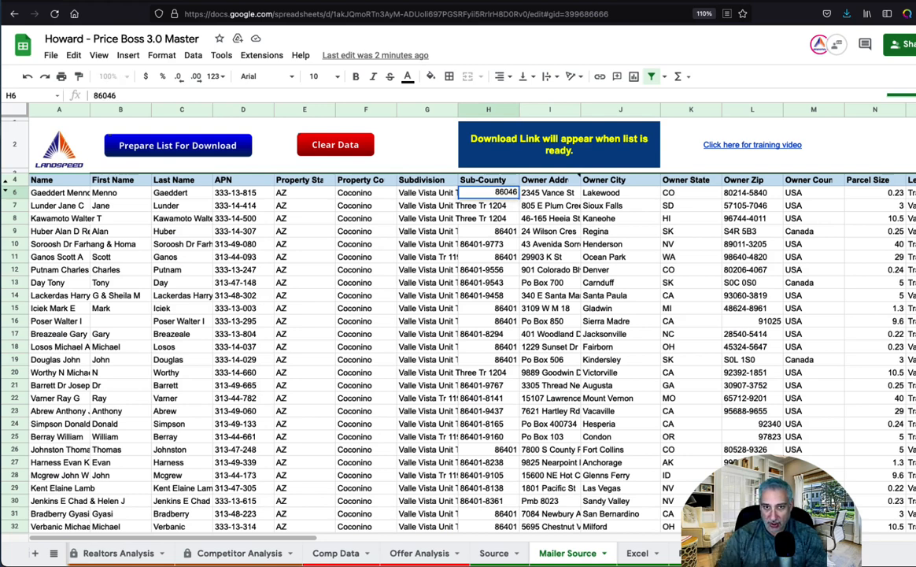
pyautogui.press('Return')
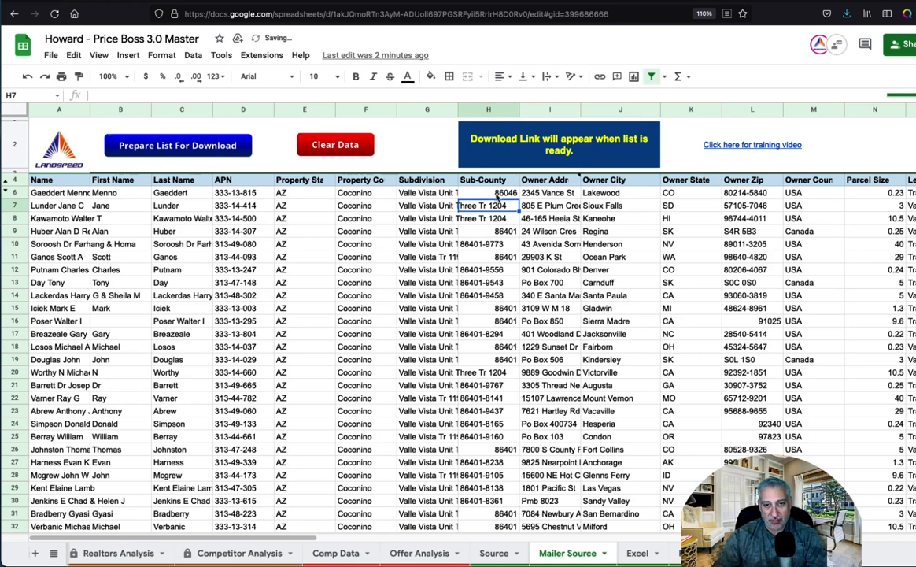
pyautogui.press('Up')
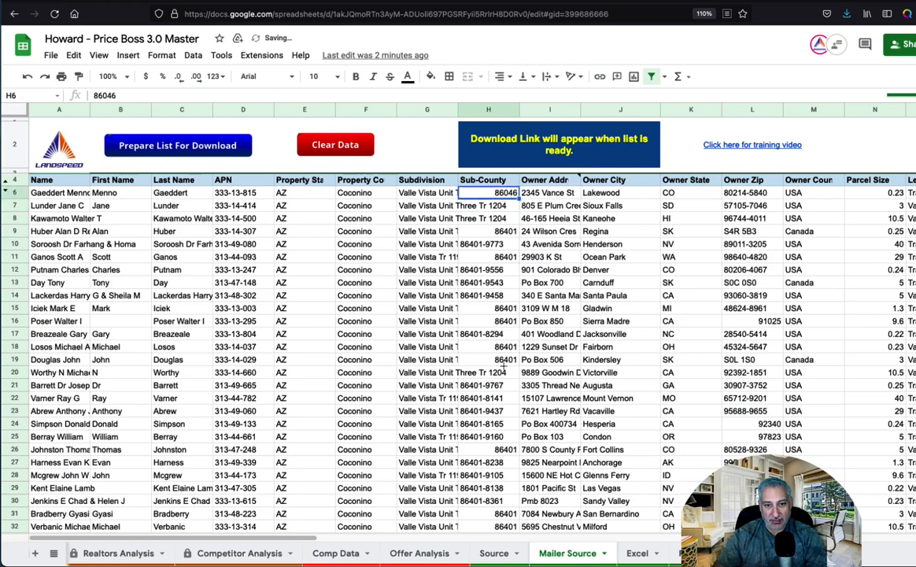
pyautogui.moveTo(507, 366); pyautogui.dragTo(505, 365)
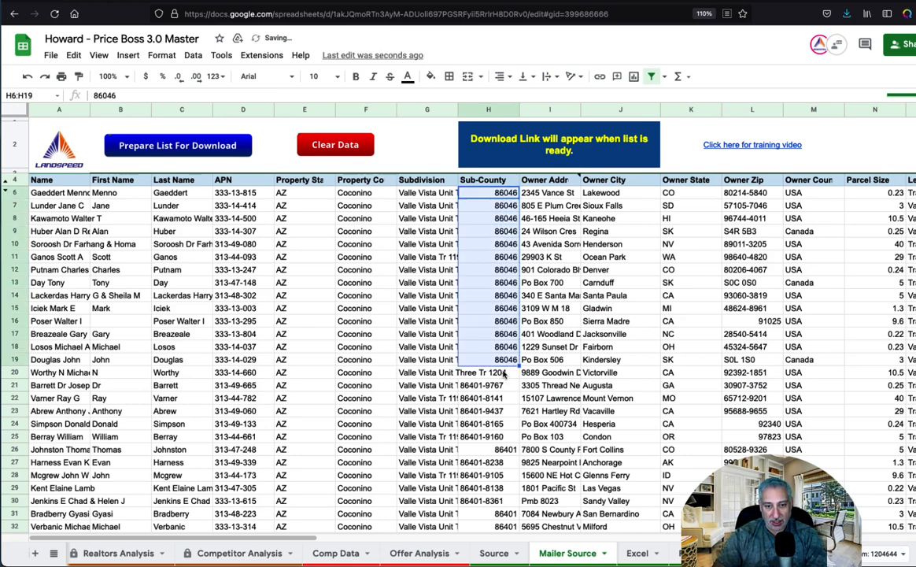
# Step: Set the Sub-County value to 86320 in H20 and fill it down through the last record in H33
pyautogui.click(502, 375)
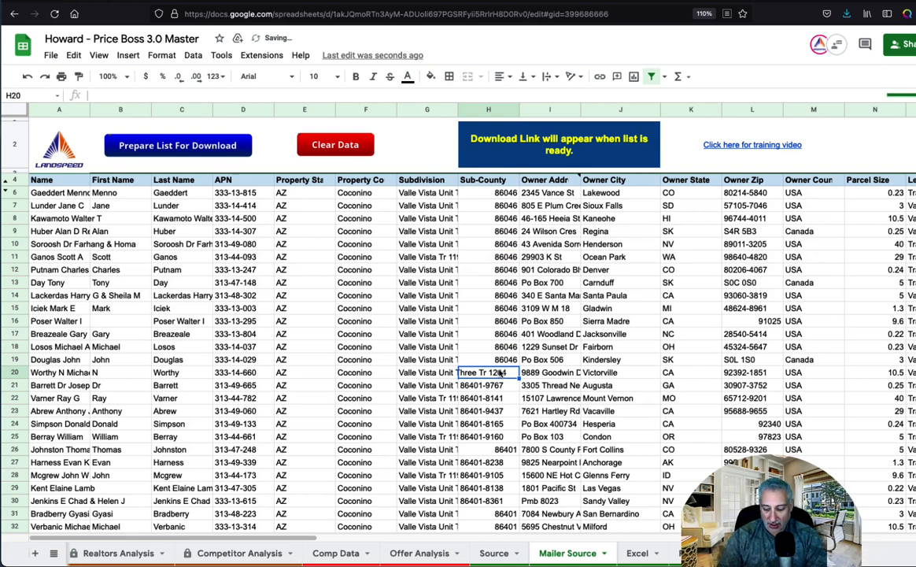
pyautogui.write('86320')
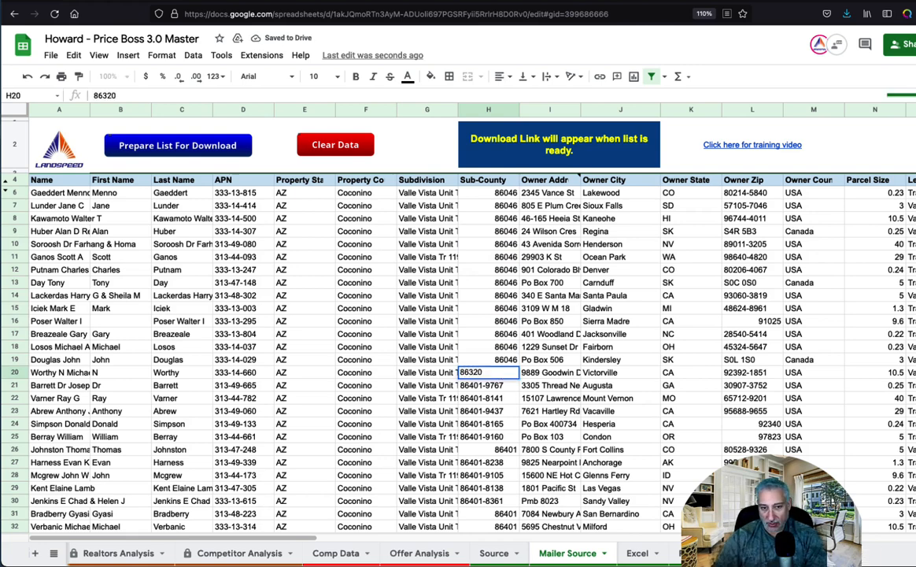
pyautogui.press('Return')
pyautogui.scroll(-5, 523, 397)
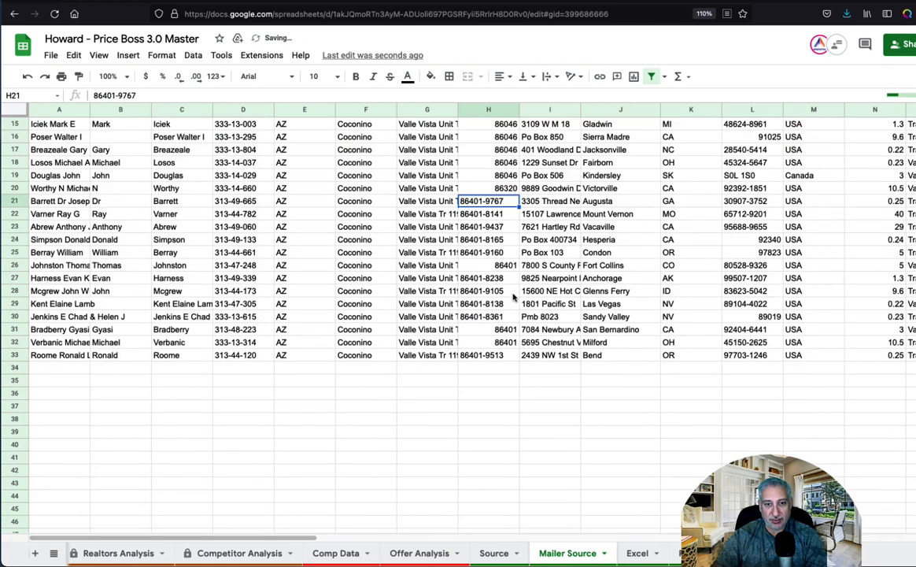
pyautogui.click(510, 190)
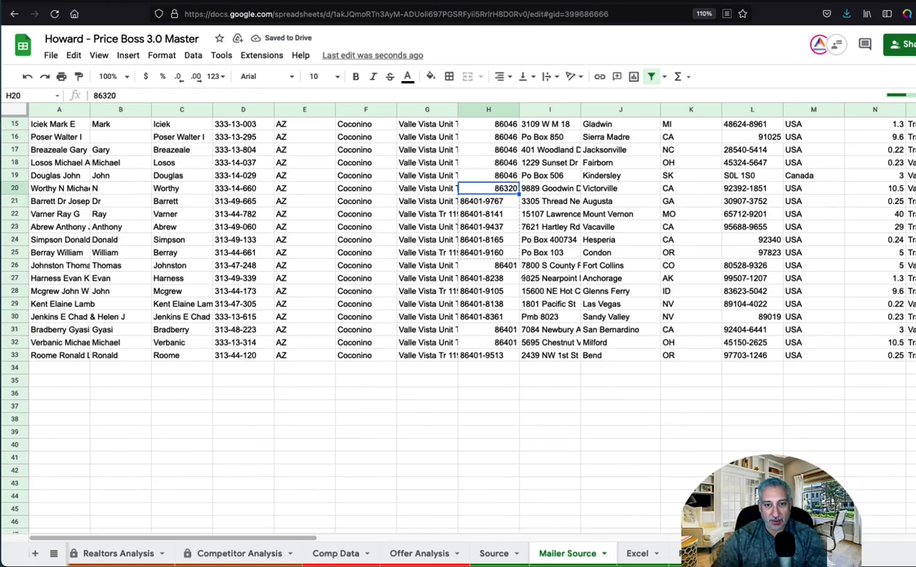
pyautogui.moveTo(514, 356); pyautogui.dragTo(517, 359)
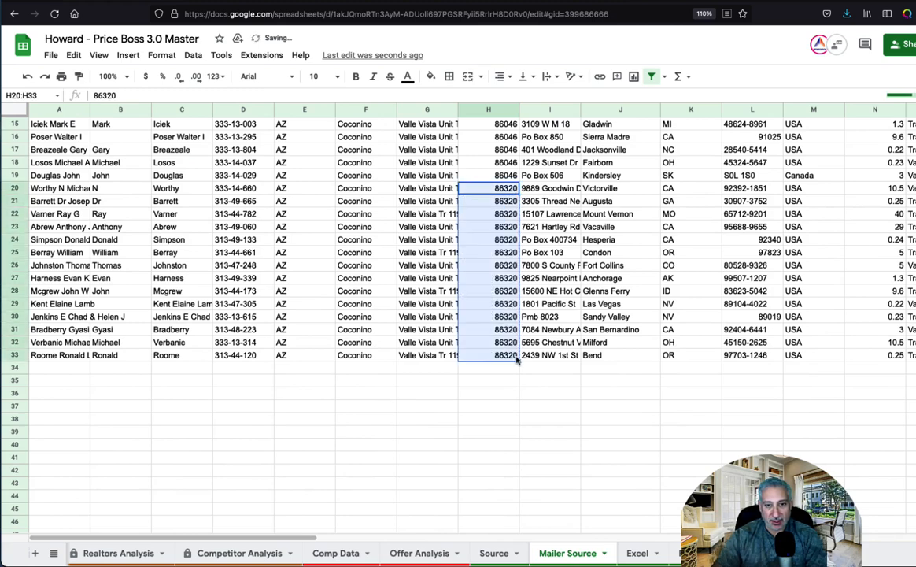
pyautogui.click(580, 360)
# Step: Examine the Mailer Source market price, range price and blind offer columns, comparing them with the sub-county and parcel size columns
pyautogui.scroll(5, 581, 361)
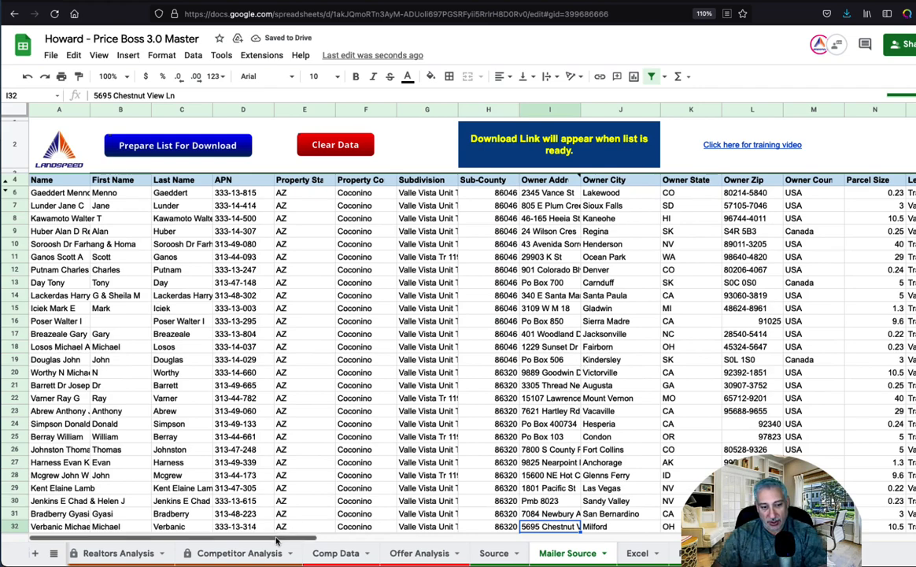
pyautogui.moveTo(276, 540); pyautogui.dragTo(642, 519)
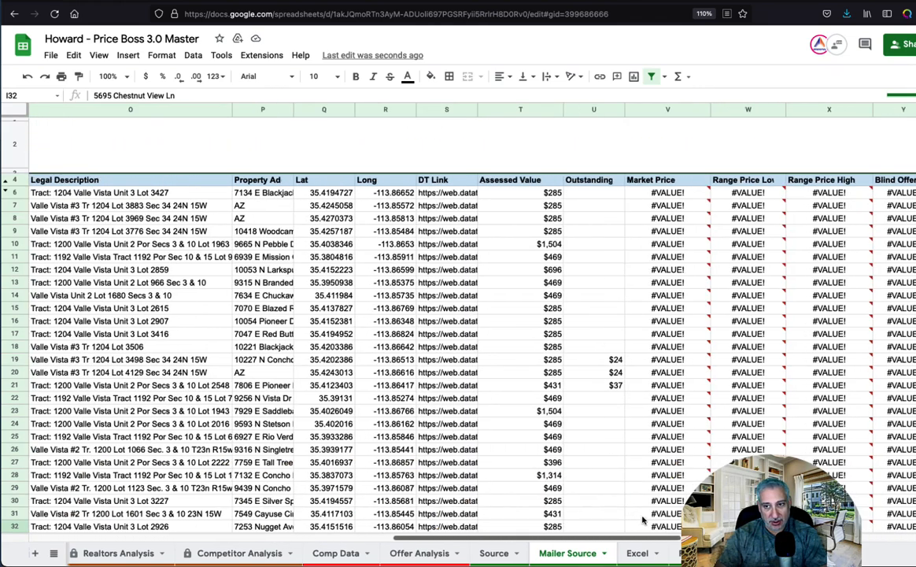
pyautogui.hscroll(5, 506, 210)
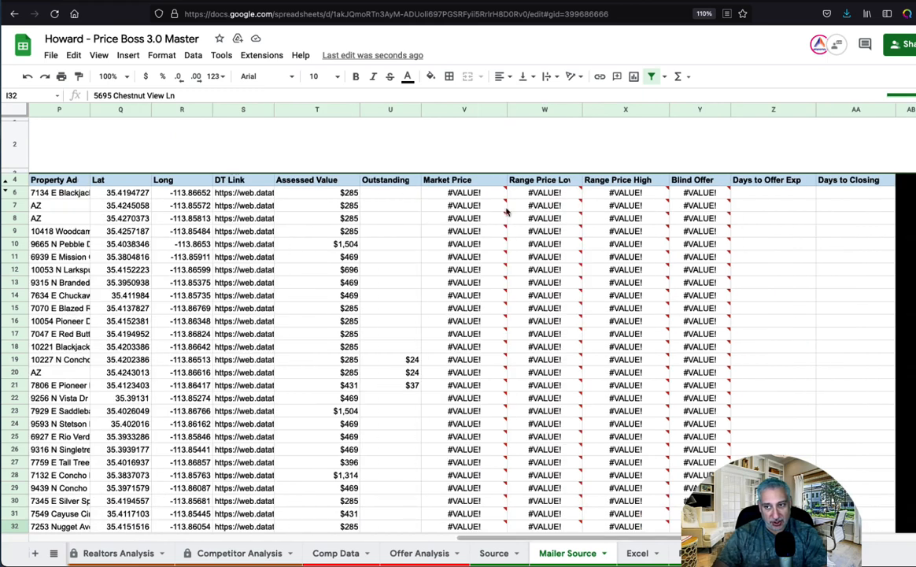
pyautogui.moveTo(514, 312)
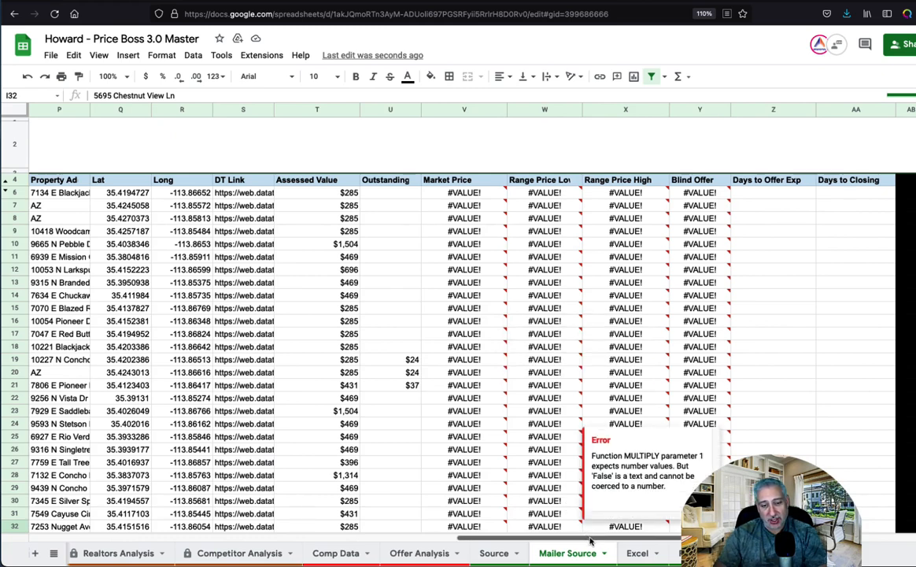
pyautogui.moveTo(591, 541); pyautogui.dragTo(260, 514)
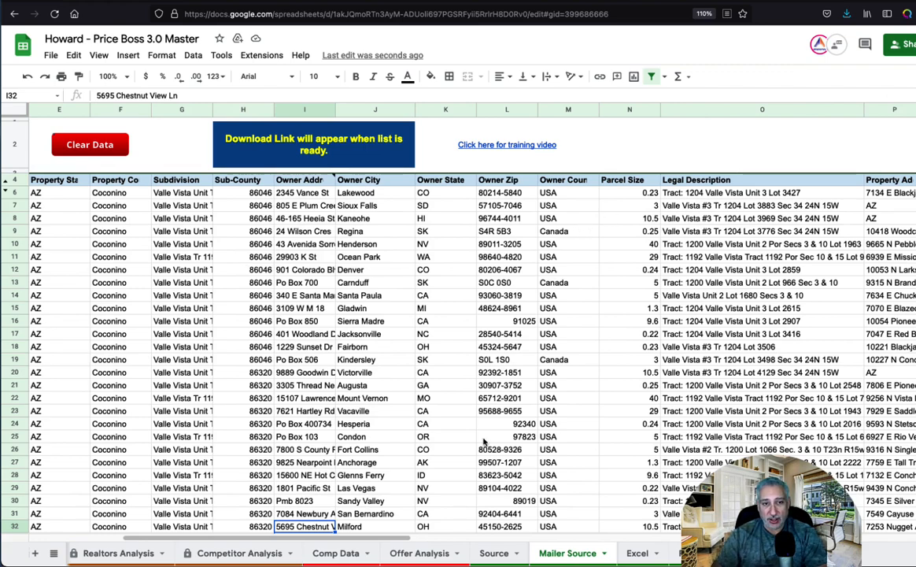
pyautogui.moveTo(372, 537); pyautogui.dragTo(540, 549)
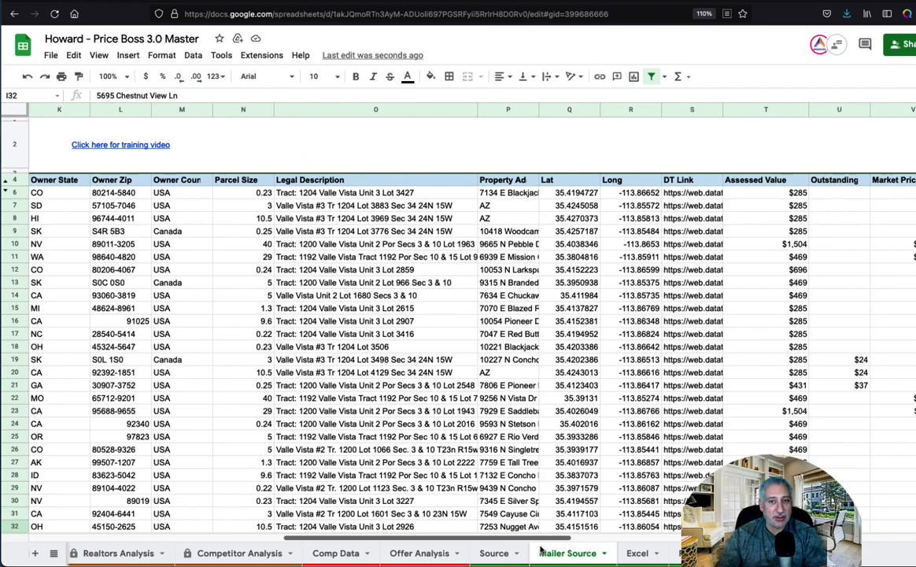
pyautogui.moveTo(517, 548); pyautogui.dragTo(365, 538)
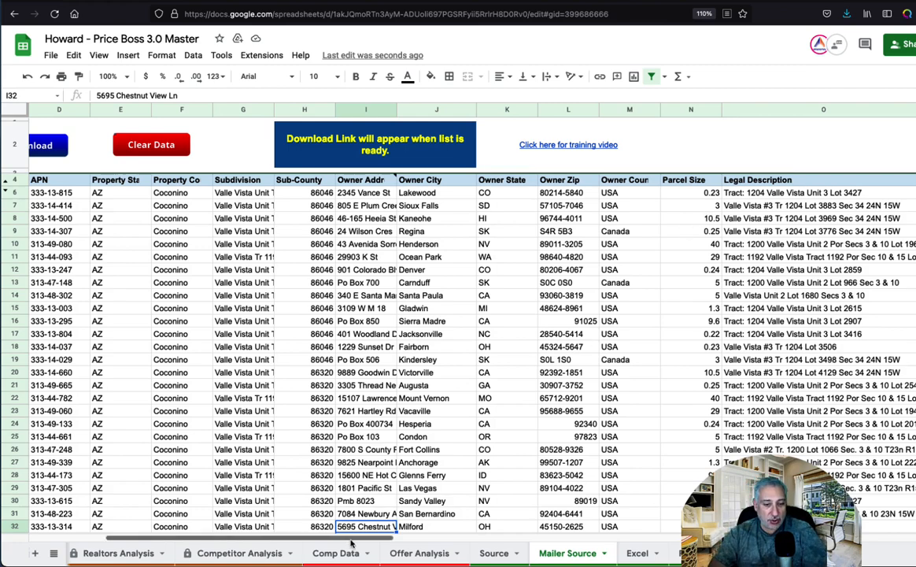
pyautogui.moveTo(351, 540); pyautogui.dragTo(429, 540)
pyautogui.hscroll(6, 614, 529)
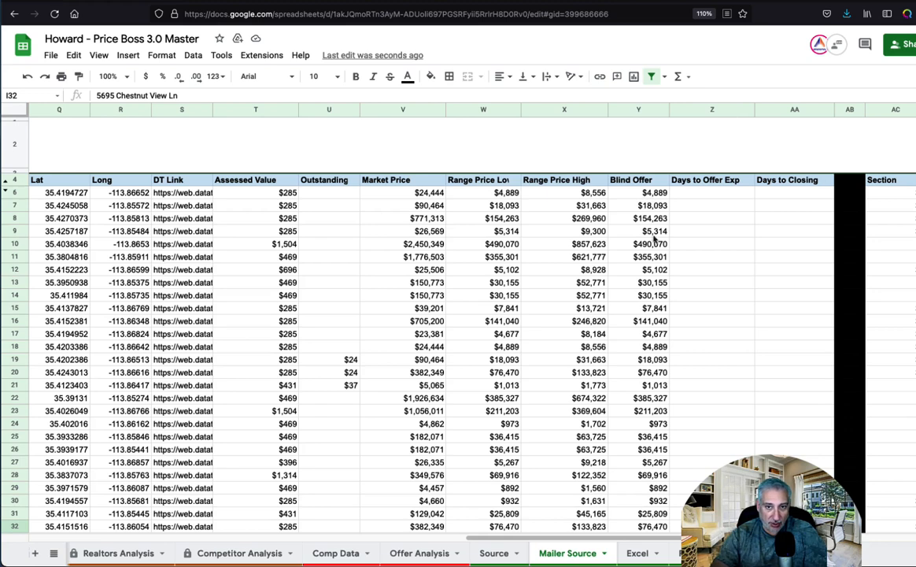
# Step: Inspect the first record's Blind Offer in Y6, Sub-County in H6 and Parcel Size in N6
pyautogui.click(645, 192)
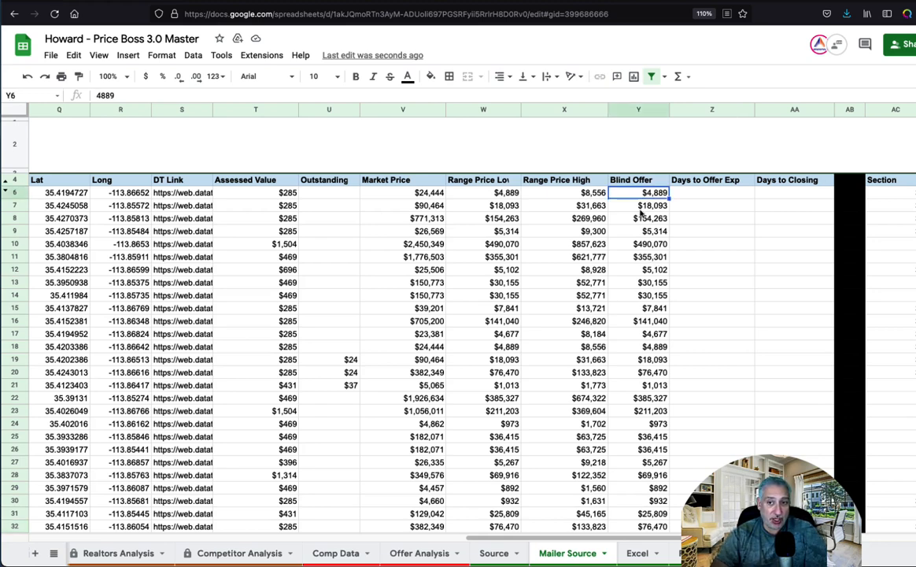
pyautogui.moveTo(551, 538); pyautogui.dragTo(304, 478)
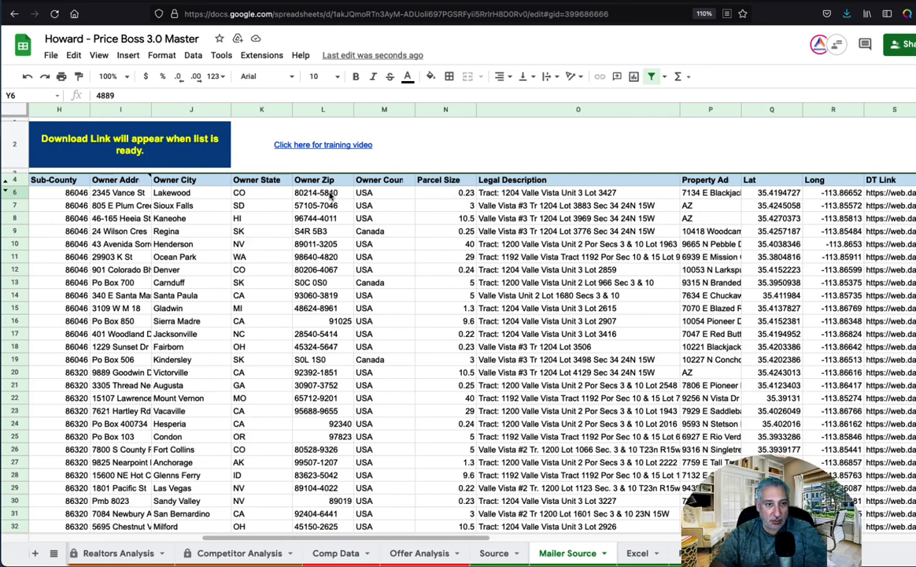
pyautogui.click(61, 192)
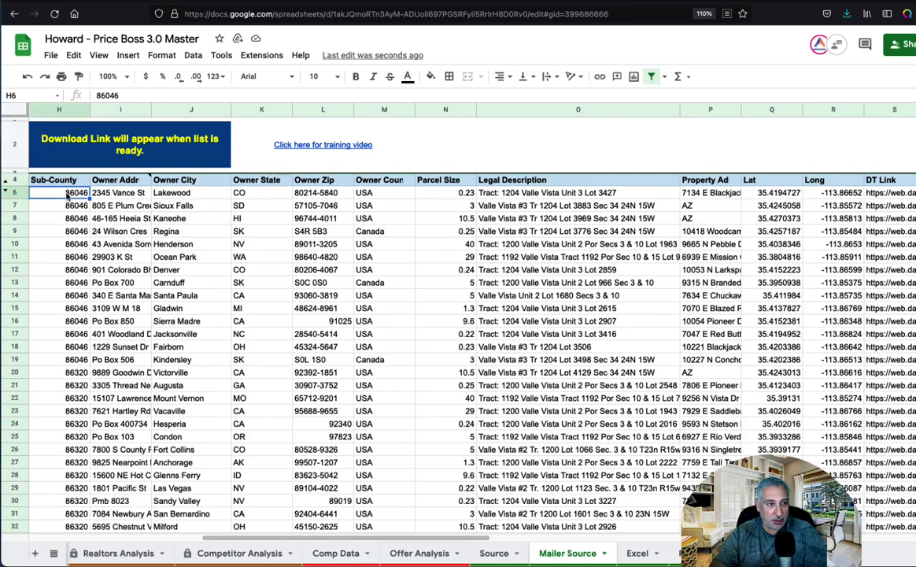
pyautogui.click(453, 194)
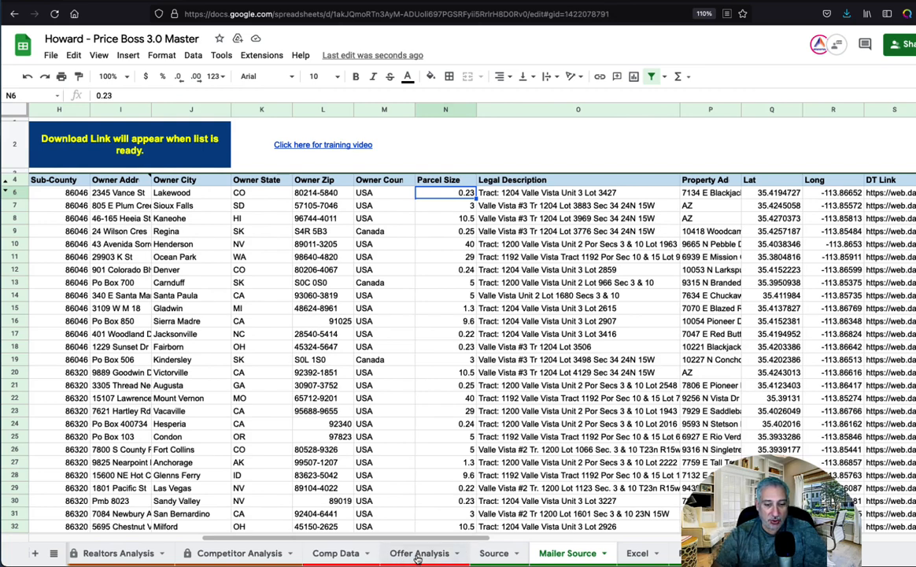
# Step: Find the 86046 row in the Offer Analysis acre splits and multiply its Offer 1 price, 21255, by .23 in Calculator
pyautogui.click(418, 556)
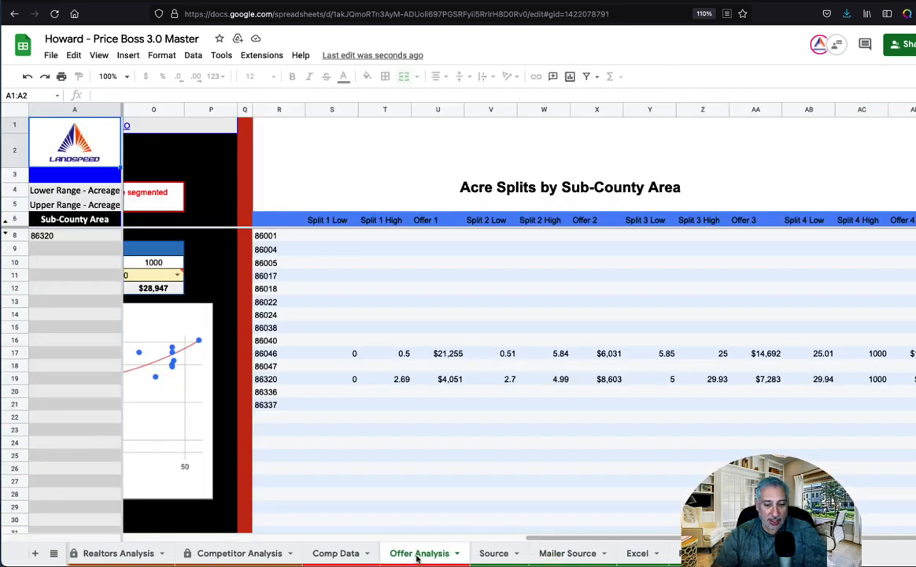
pyautogui.click(267, 354)
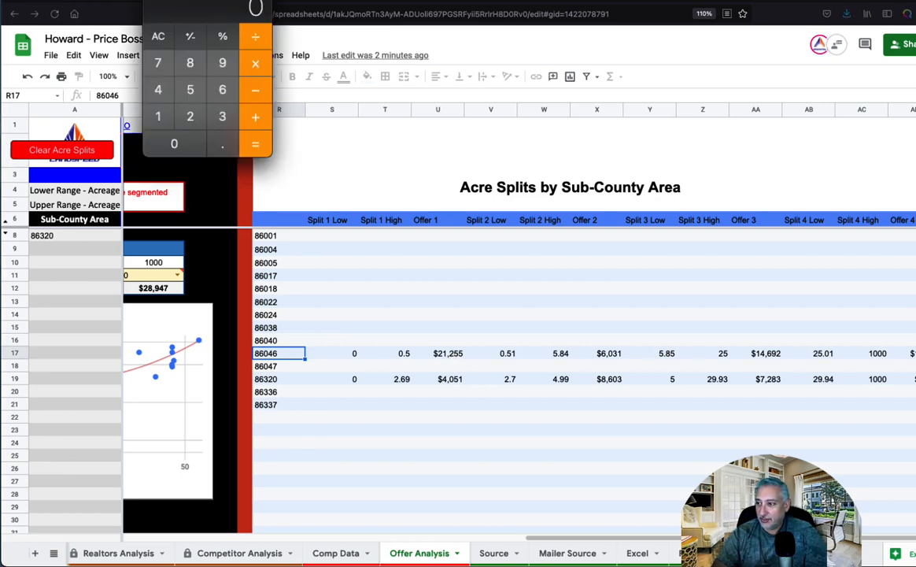
pyautogui.moveTo(153, 8); pyautogui.dragTo(611, 144)
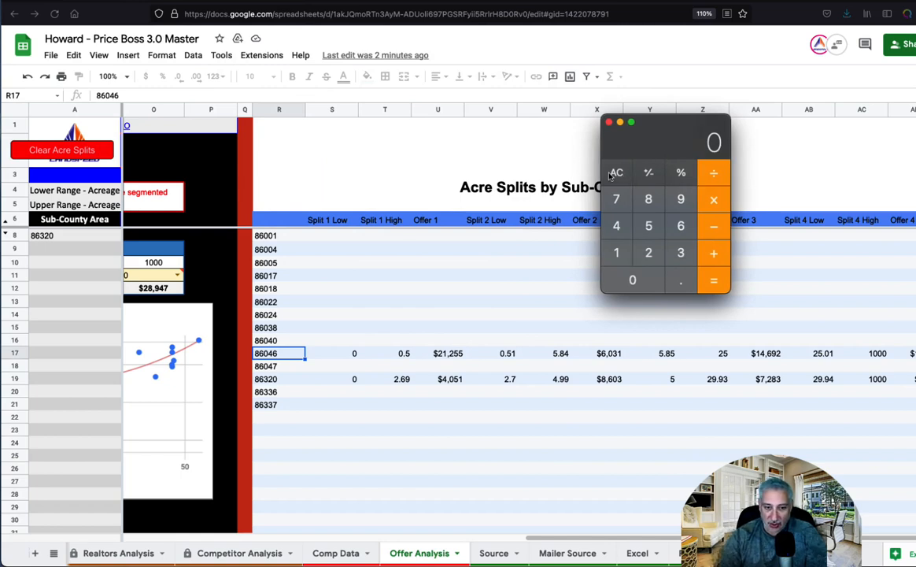
pyautogui.write('21255')
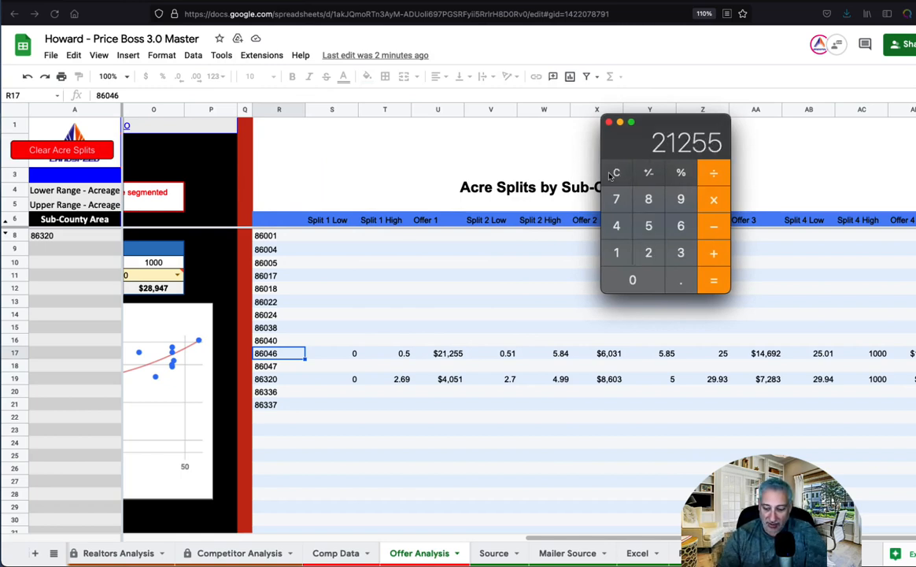
pyautogui.write('*.23')
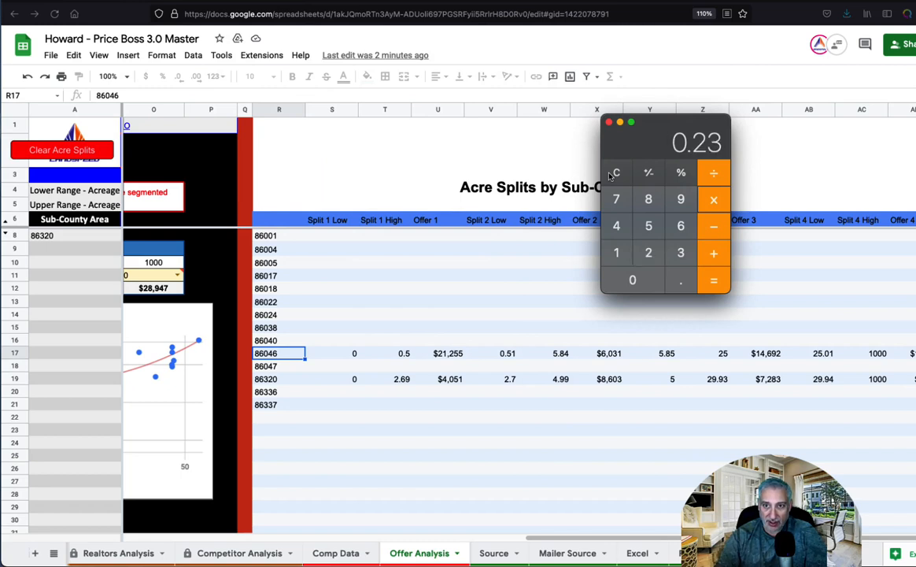
pyautogui.press('Return')
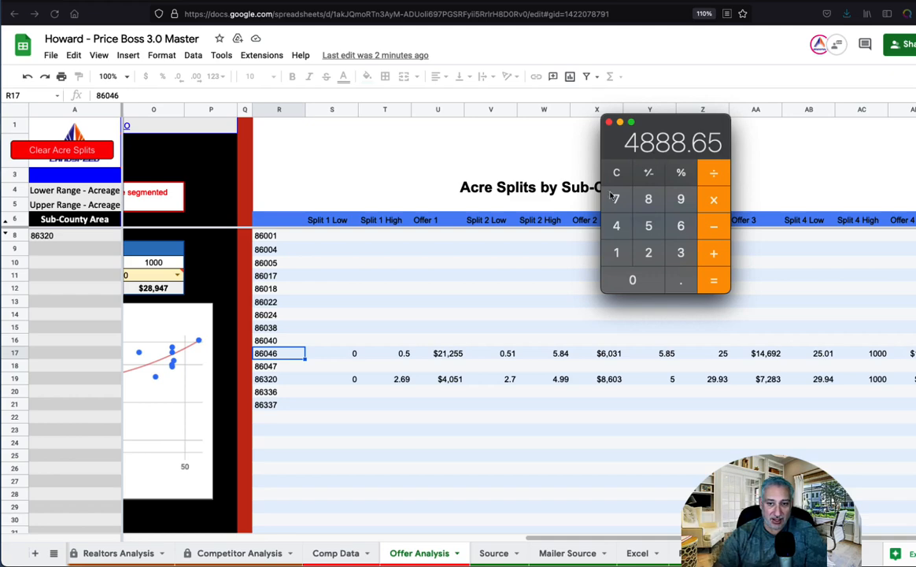
# Step: Return to the Mailer Source sheet and compare the first record's Blind Offer in Y6 with the calculated amount
pyautogui.click(573, 556)
pyautogui.click(573, 554)
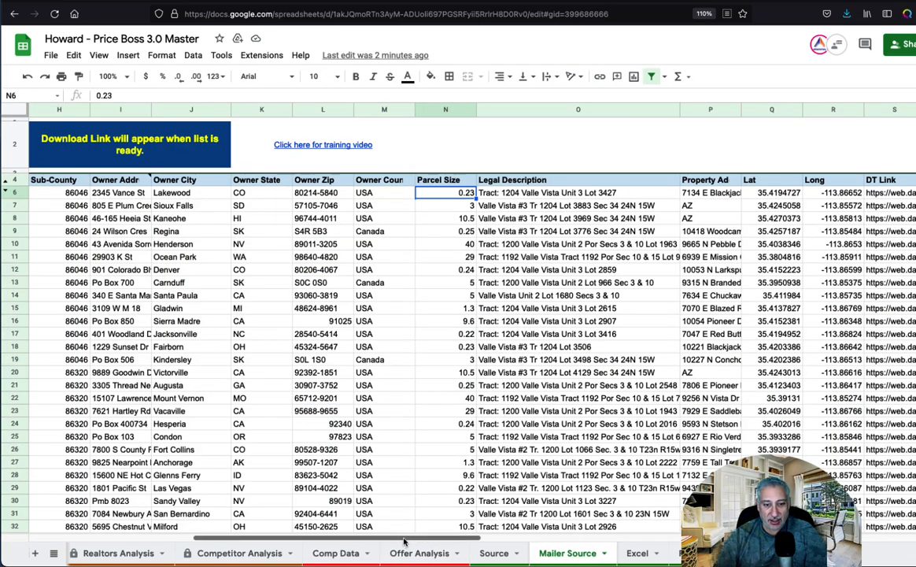
pyautogui.hscroll(10, 369, 494)
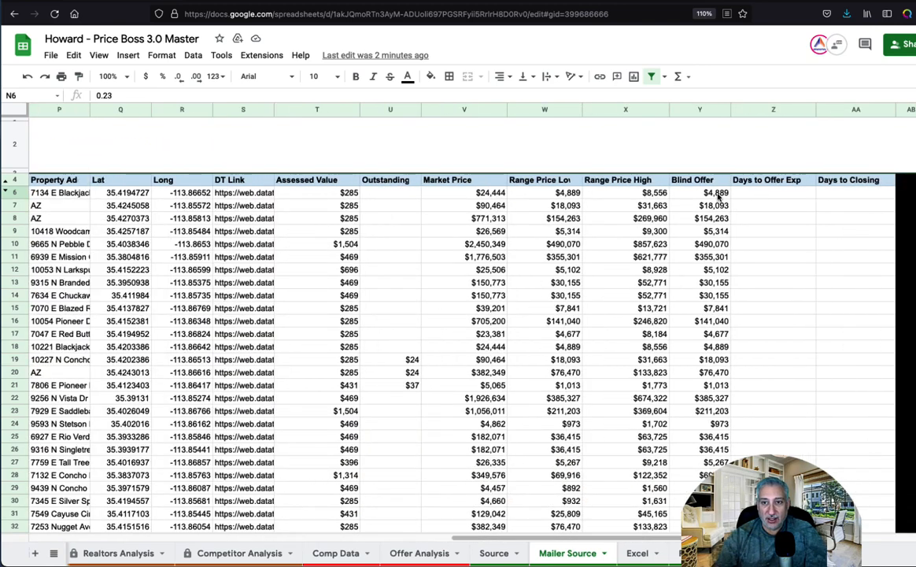
pyautogui.click(720, 195)
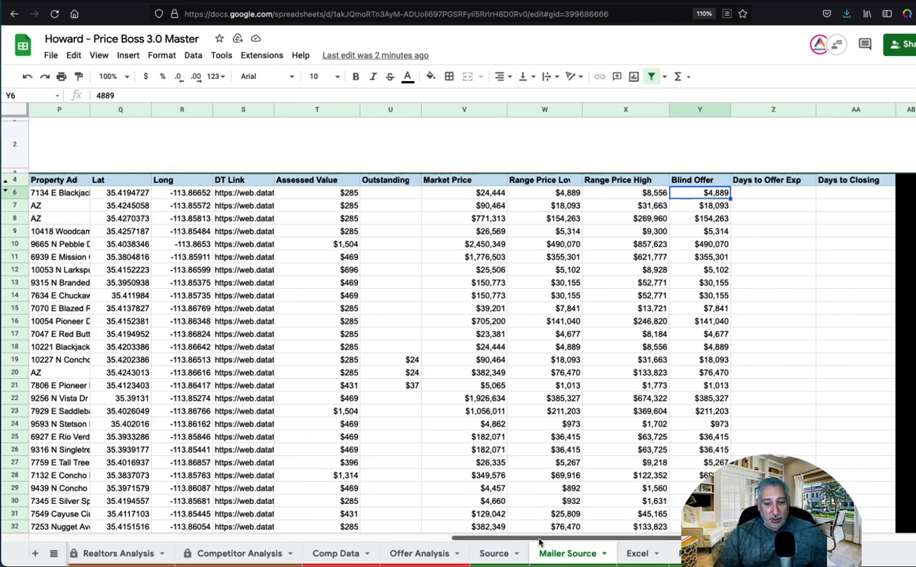
# Step: Review the Mailer Source columns across the sheet and prepare the list for download
pyautogui.hscroll(-10, 472, 504)
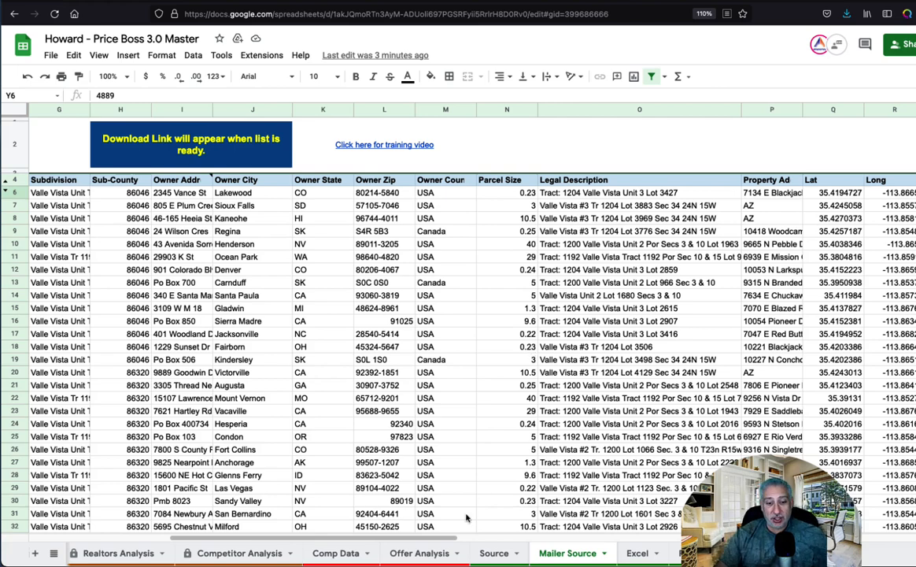
pyautogui.hscroll(10, 417, 502)
pyautogui.hscroll(3, 458, 354)
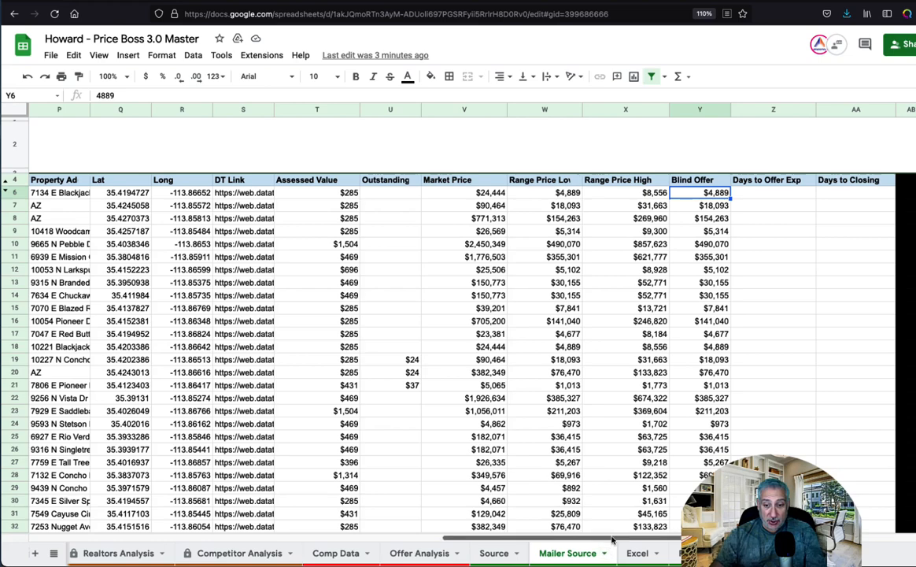
pyautogui.moveTo(615, 541); pyautogui.dragTo(197, 538)
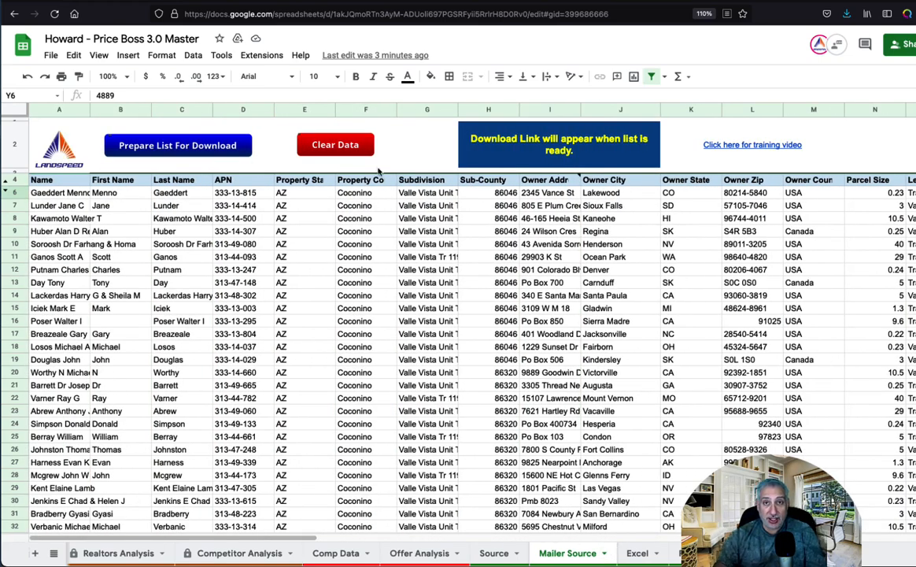
pyautogui.click(169, 148)
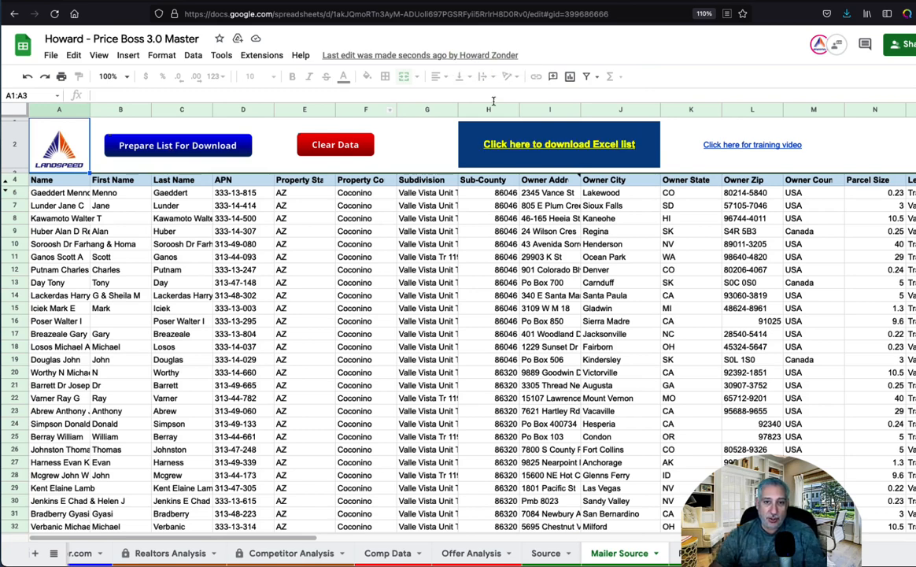
# Step: Download the prepared Excel list through its link and open the file with Microsoft Excel
pyautogui.moveTo(594, 169)
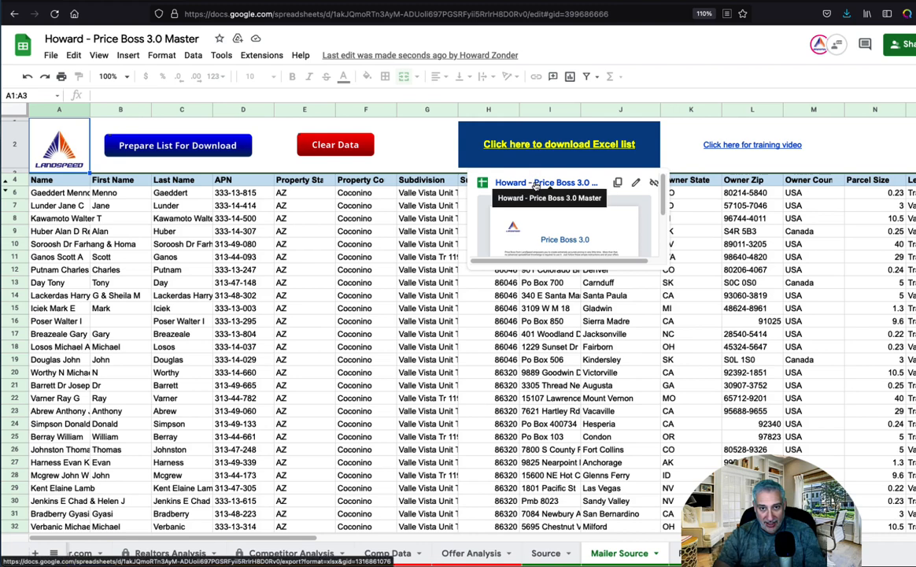
pyautogui.click(540, 184)
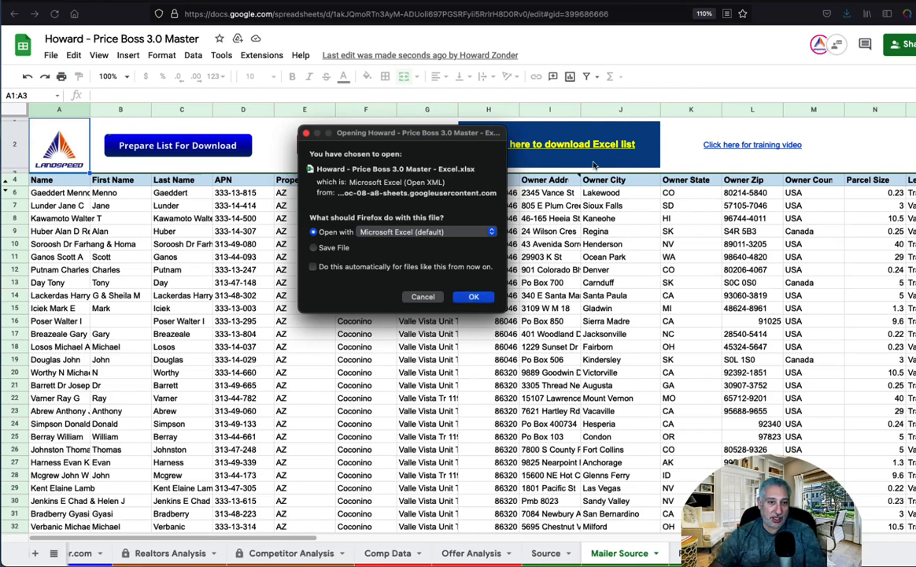
pyautogui.click(474, 297)
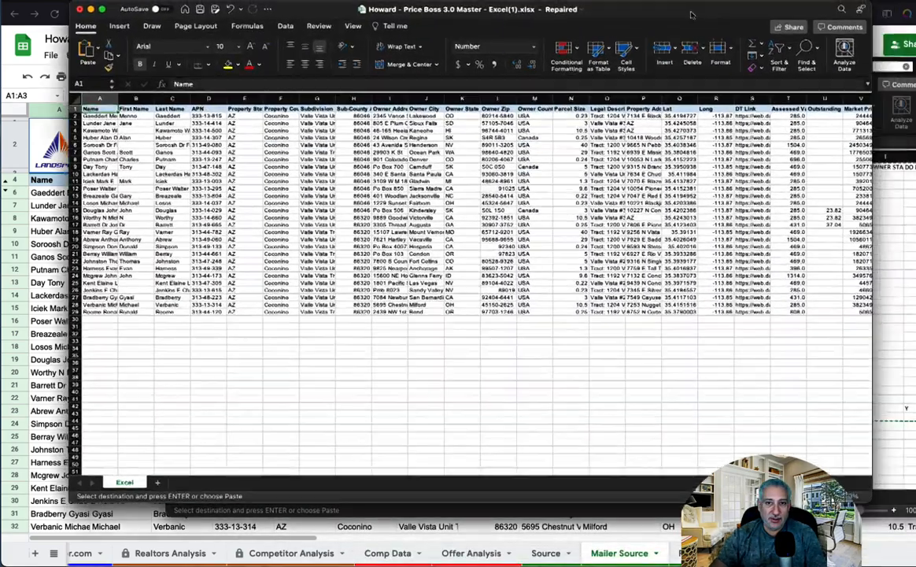
# Step: Examine the exported workbook's pricing columns and the Criteria table beside them, including the State entry in AE2
pyautogui.moveTo(692, 15); pyautogui.dragTo(697, 28)
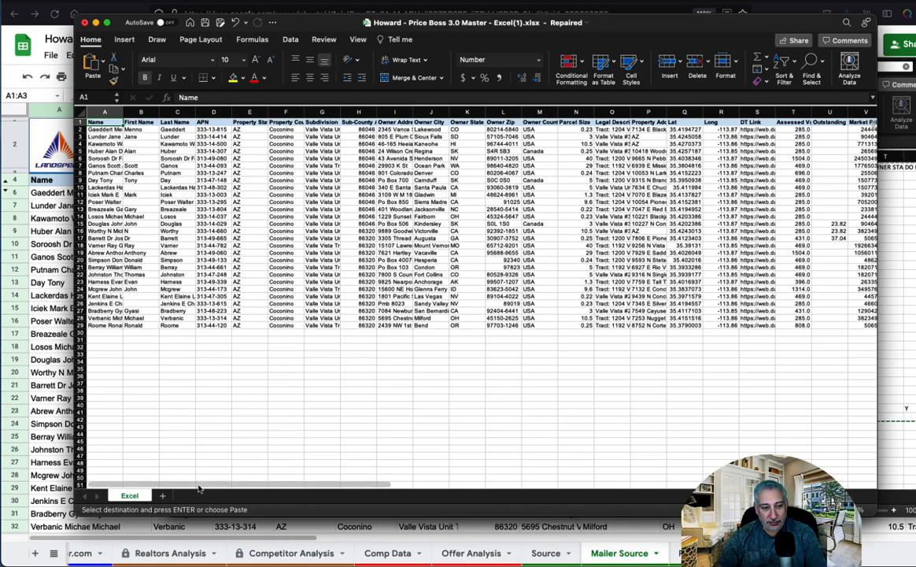
pyautogui.moveTo(199, 489); pyautogui.dragTo(398, 492)
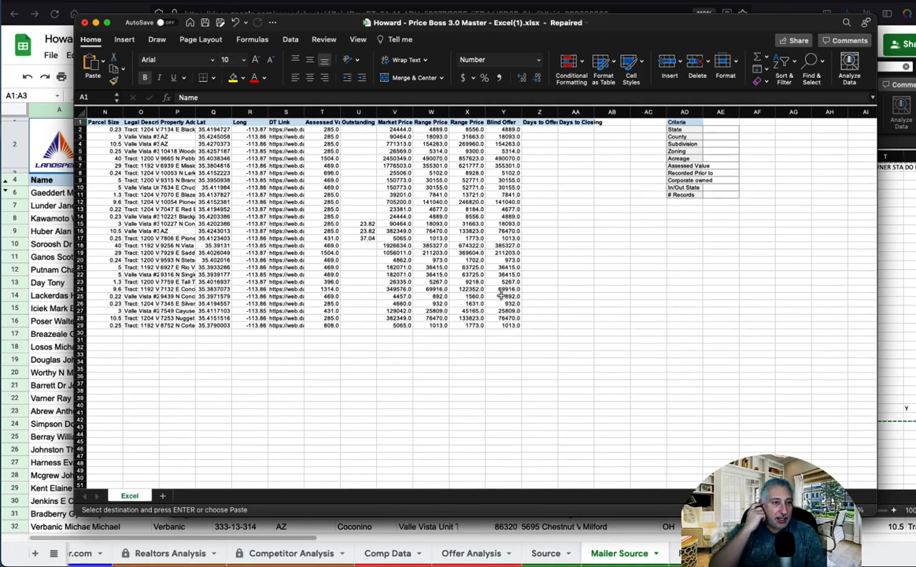
pyautogui.click(723, 130)
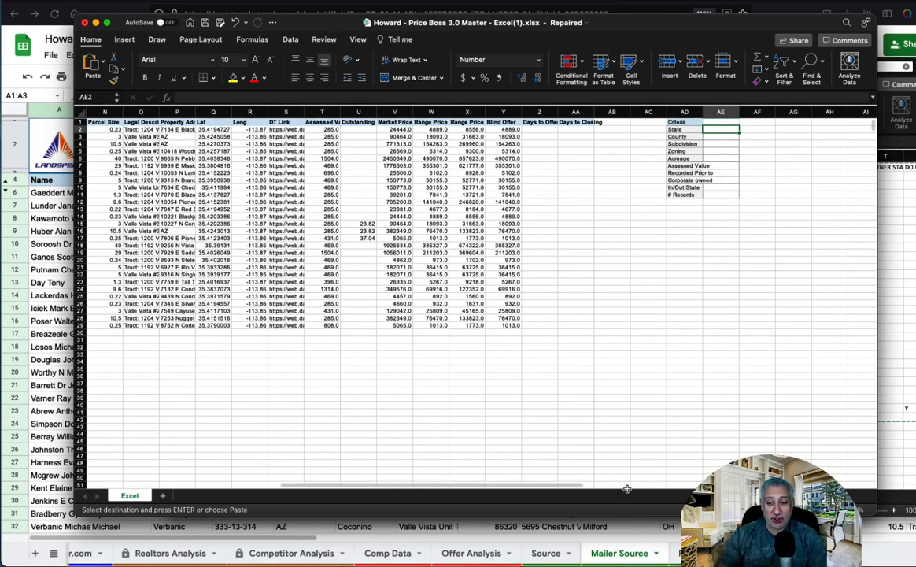
pyautogui.hscroll(-10, 351, 481)
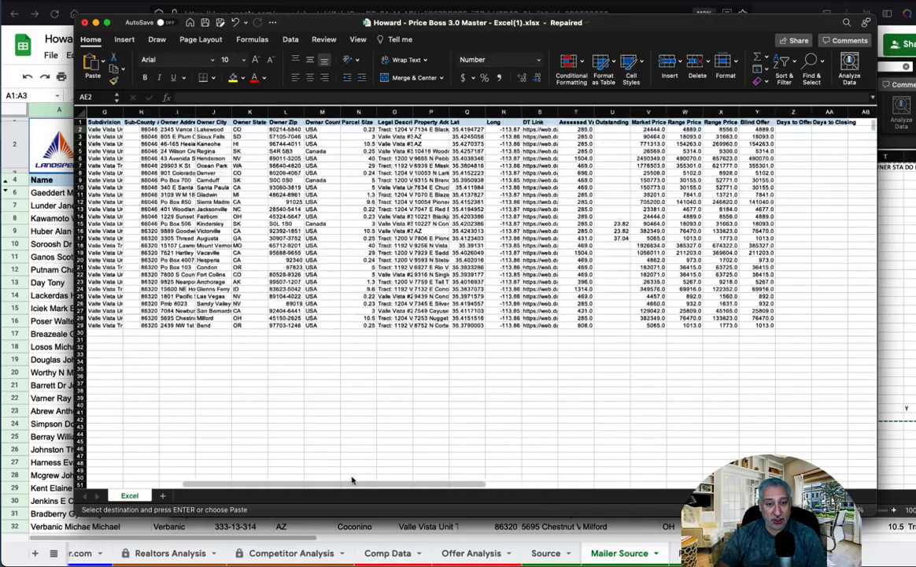